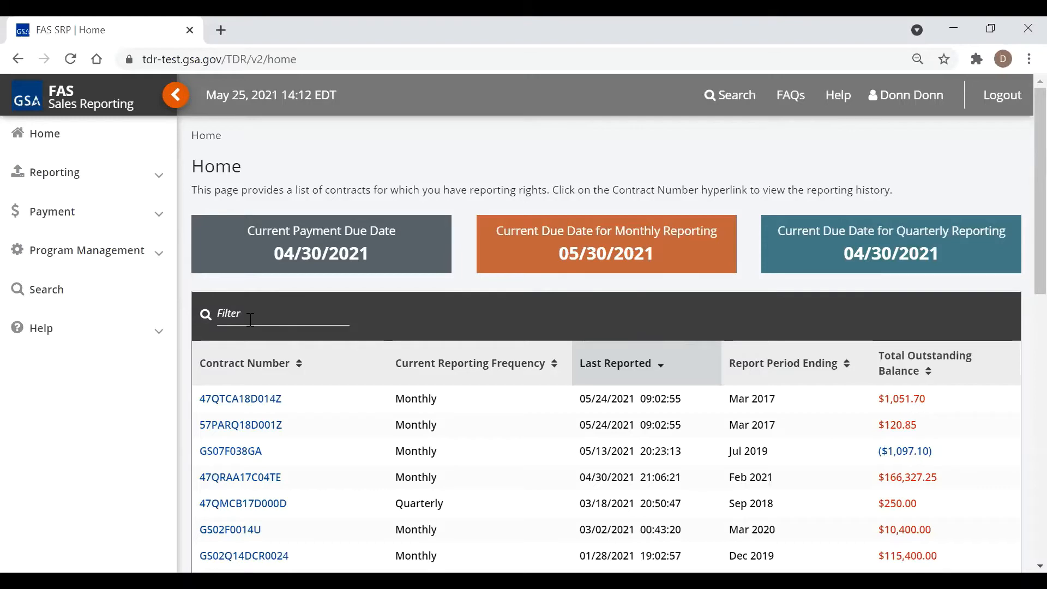
# Paste 47QTCA21A000R into the Home contract filter and collapse the sidebar
pyautogui.rightClick(258, 314)
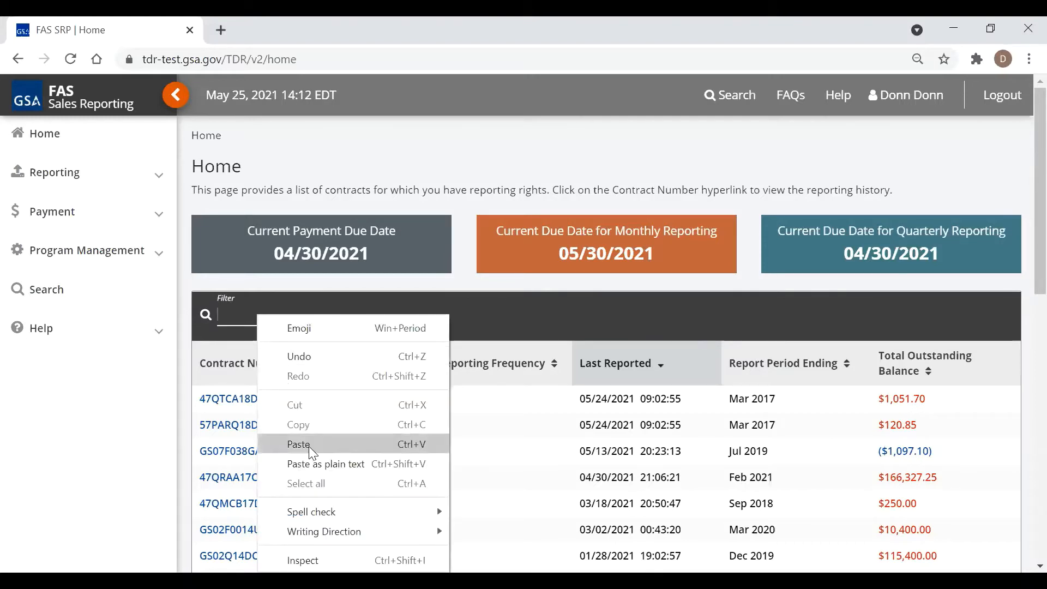
pyautogui.click(309, 444)
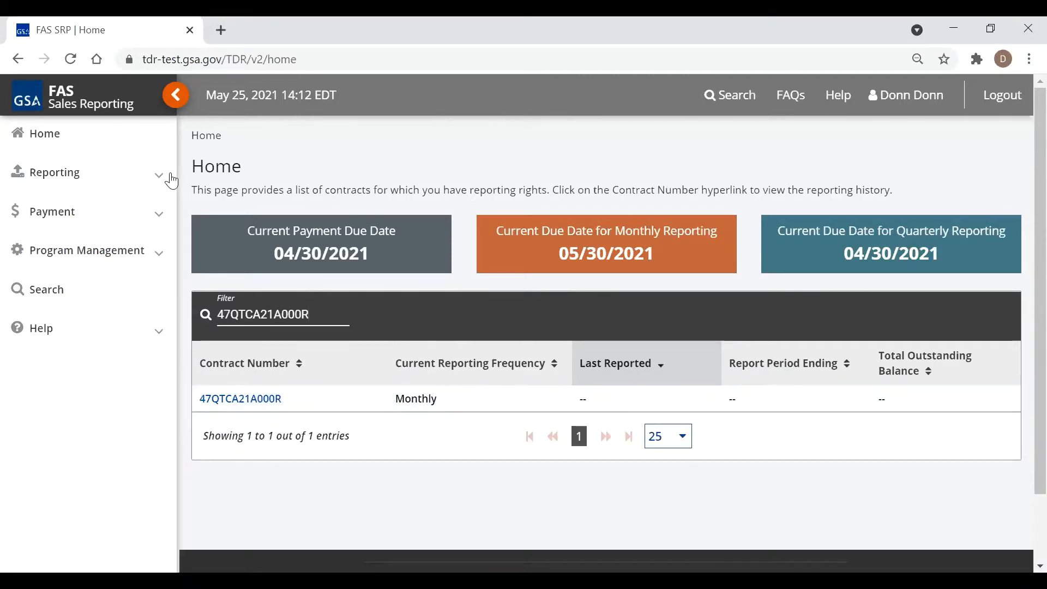
pyautogui.click(175, 95)
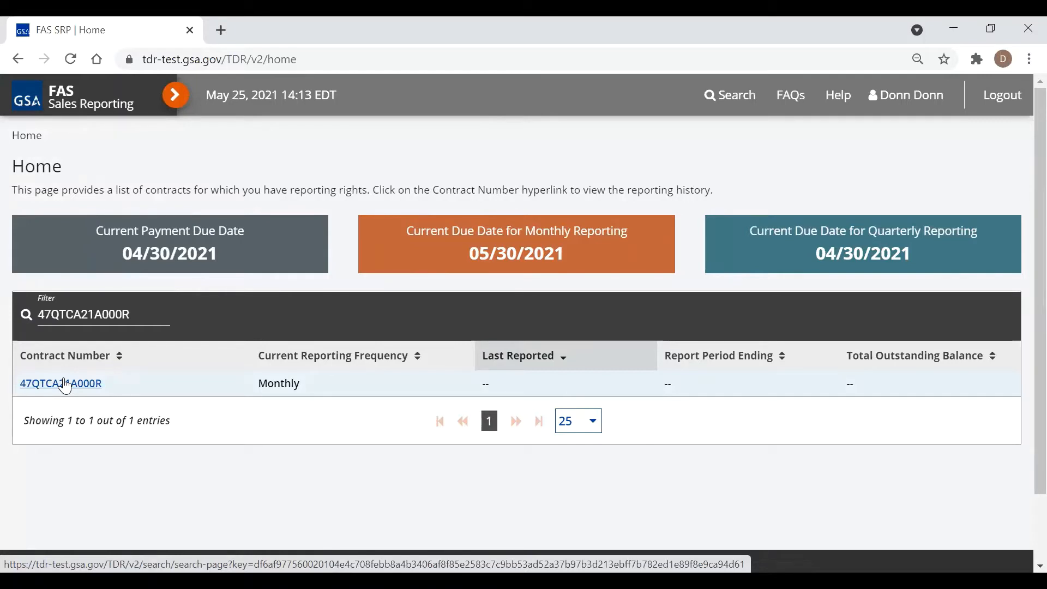
# View contract 47QTCA21A000R's reporting history and Contract Details, then return to the Home page
pyautogui.click(64, 384)
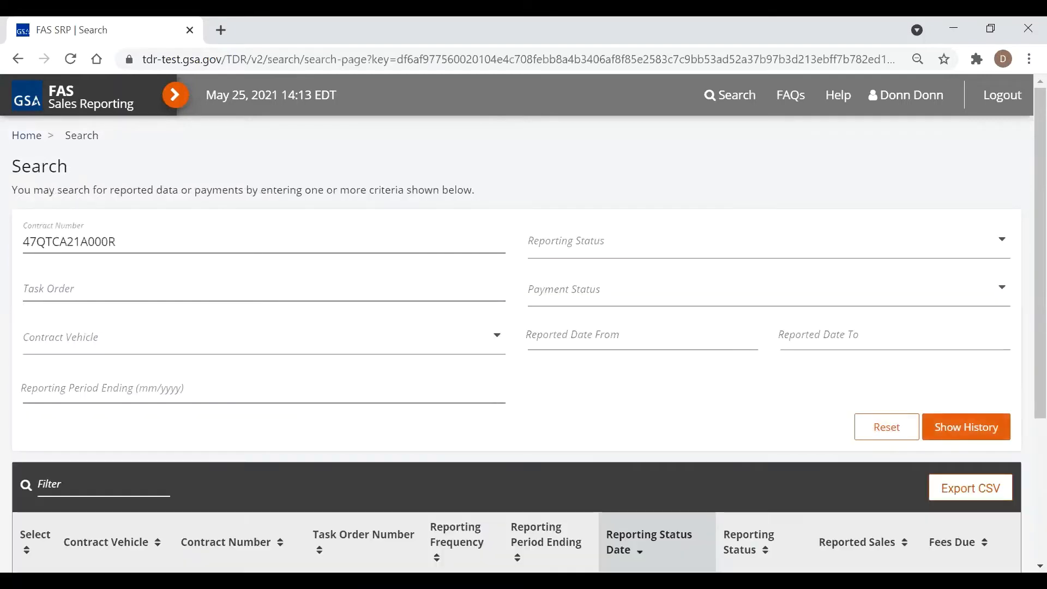
pyautogui.scroll(-1, 301, 419)
pyautogui.click(252, 502)
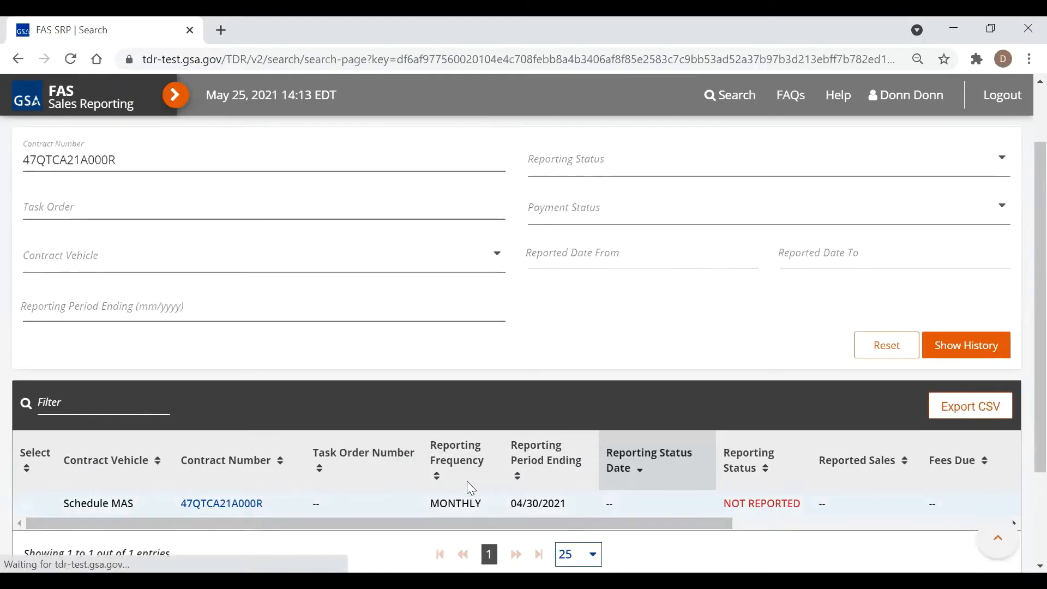
pyautogui.scroll(-5, 66, 326)
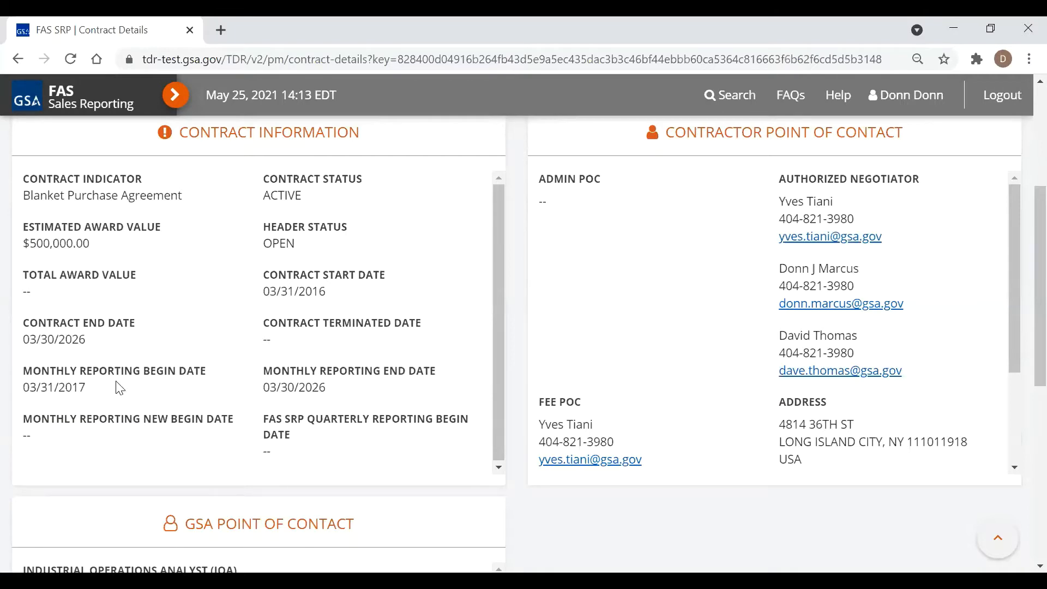
pyautogui.scroll(1, 119, 388)
pyautogui.click(173, 97)
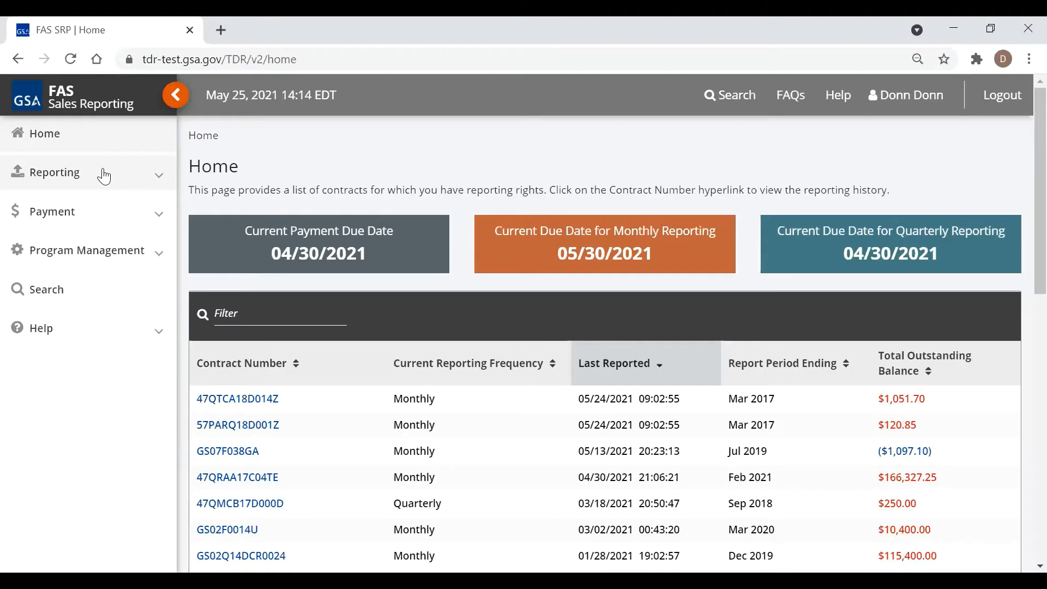
# Open the Reporting > Form Entry sales report page with the sidebar collapsed
pyautogui.click(48, 173)
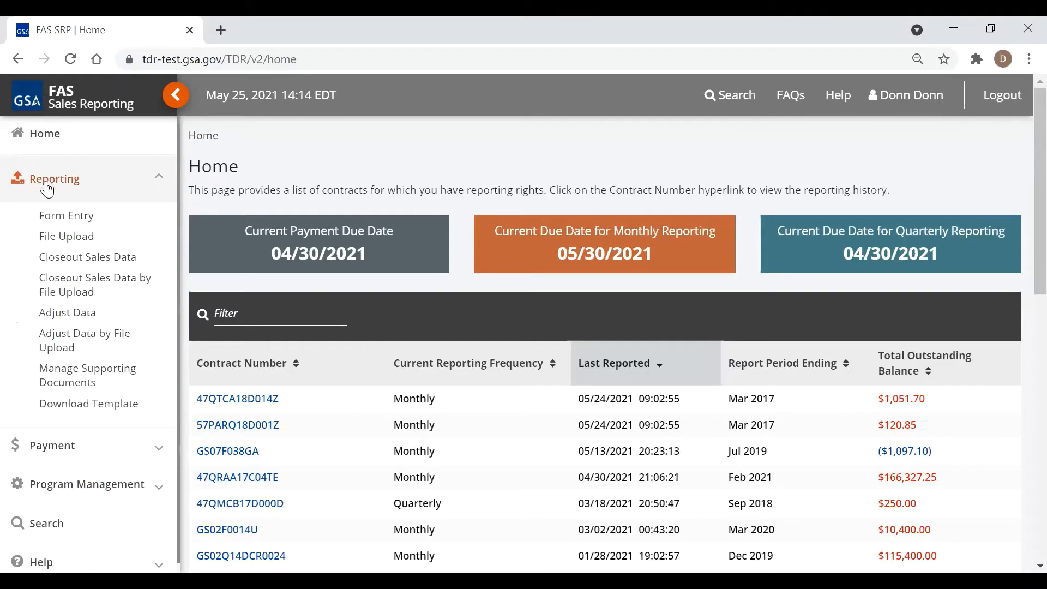
pyautogui.click(66, 215)
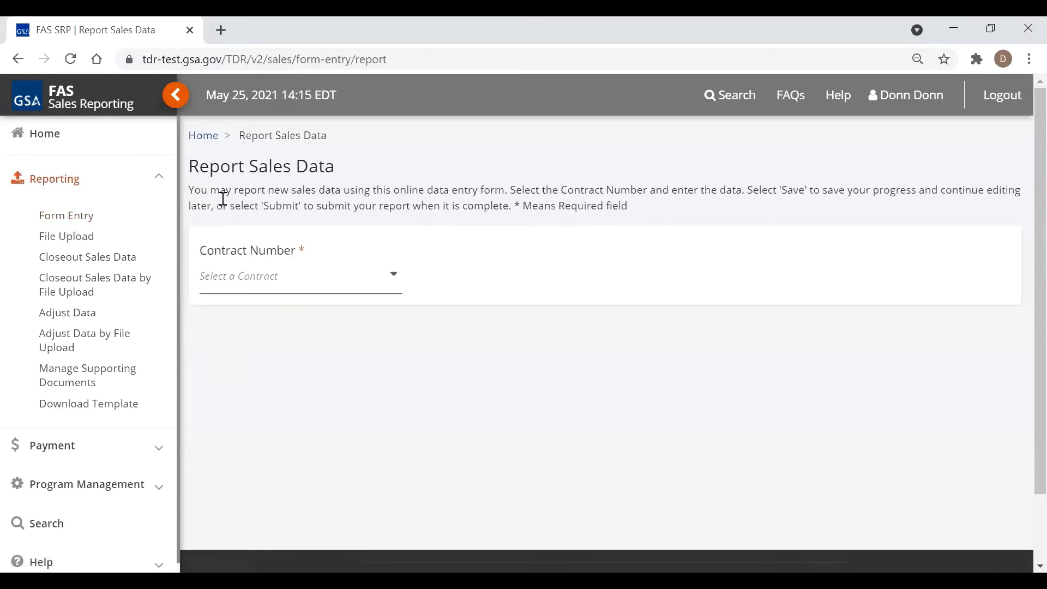
pyautogui.click(177, 97)
# Select contract 47QTCA21A000R in the Contract Number dropdown by pasting it into the search
pyautogui.click(212, 280)
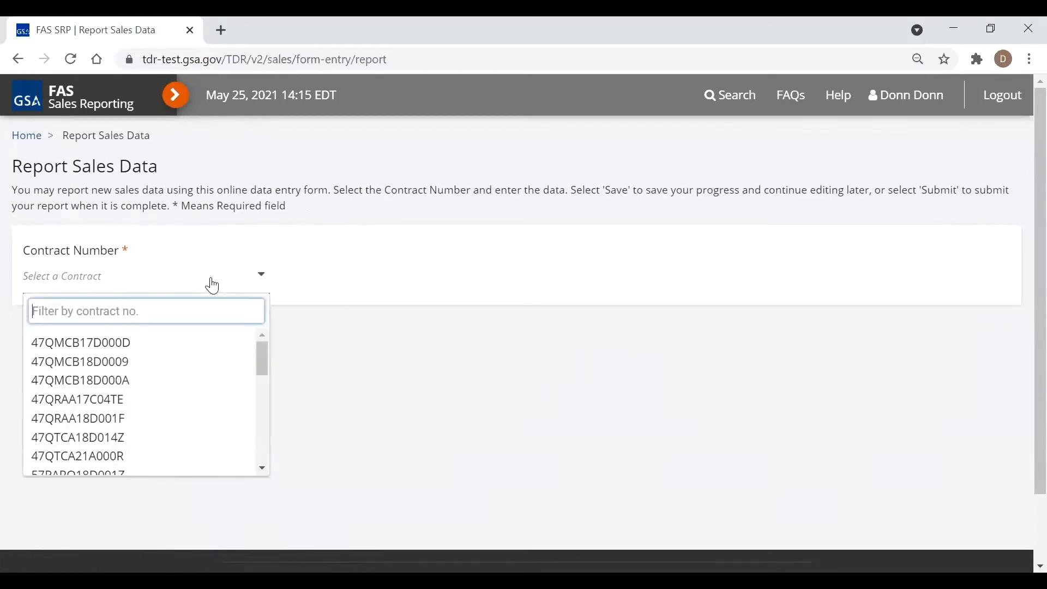
pyautogui.rightClick(210, 279)
pyautogui.click(172, 313)
pyautogui.rightClick(172, 313)
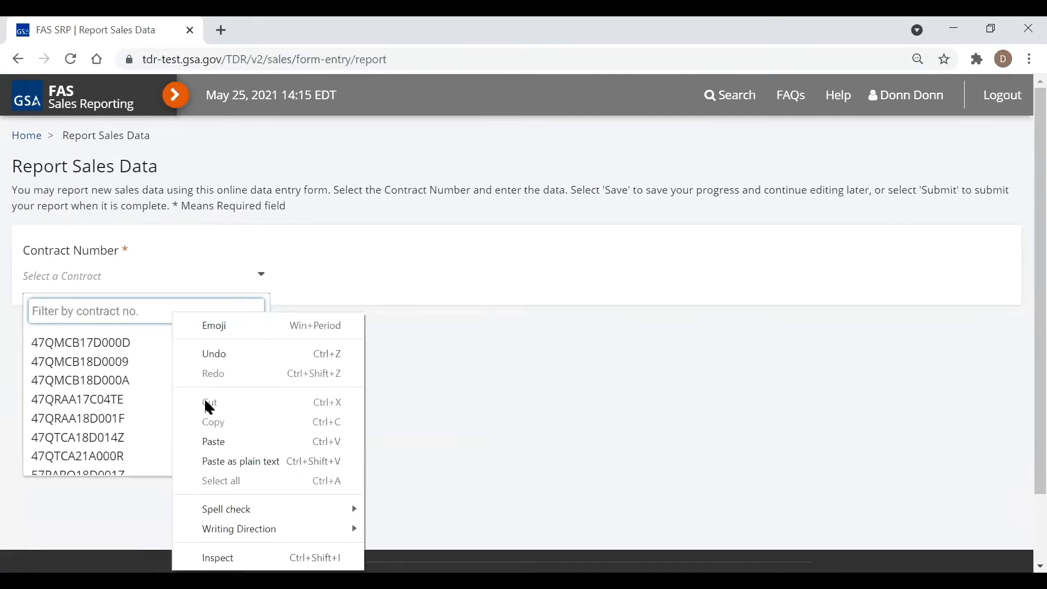
pyautogui.click(218, 442)
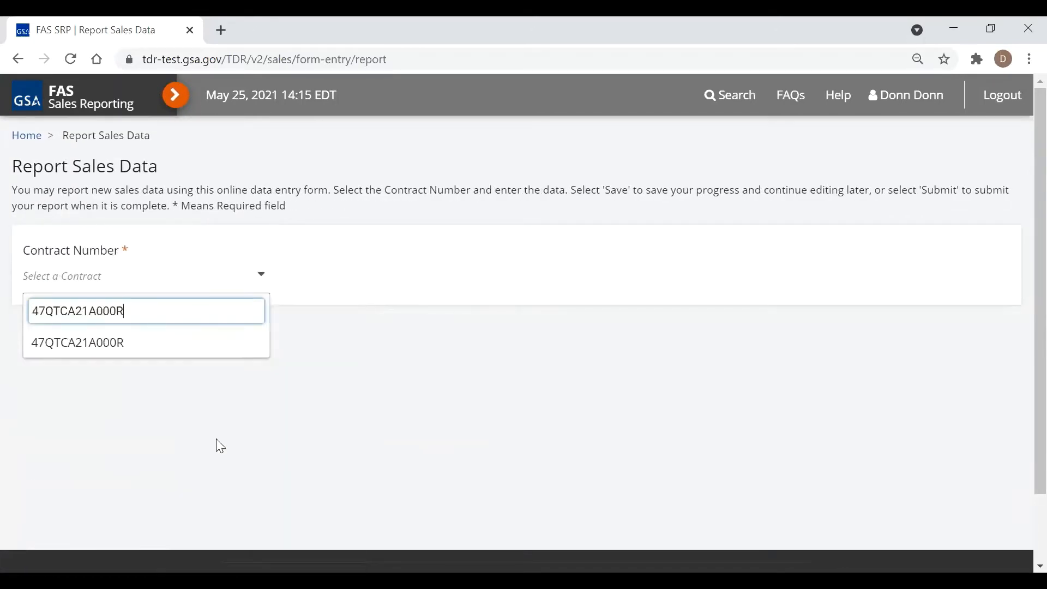
pyautogui.click(100, 343)
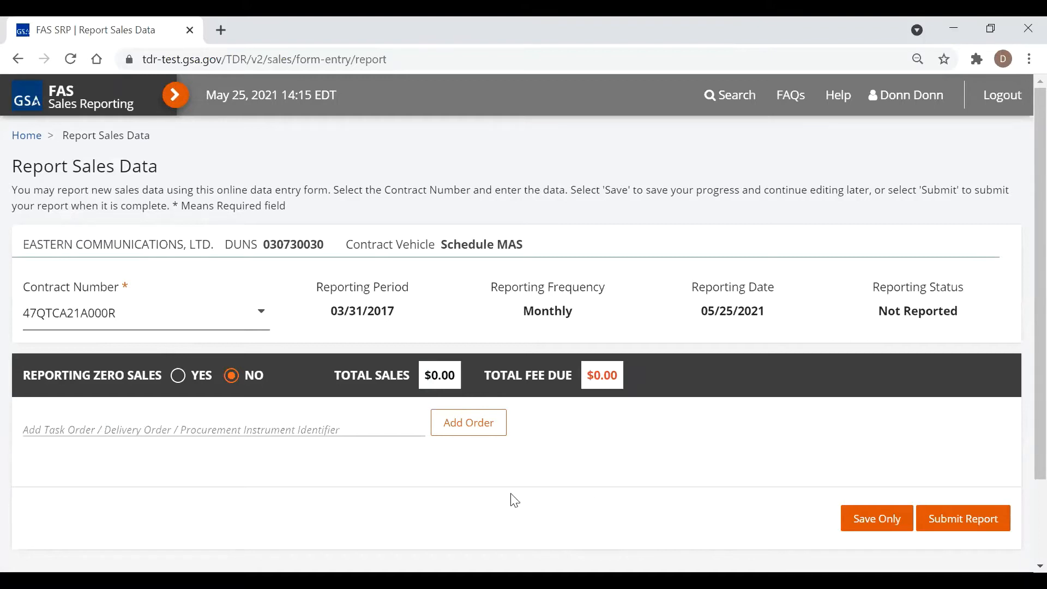
# Add task order 111 to the report
pyautogui.click(227, 424)
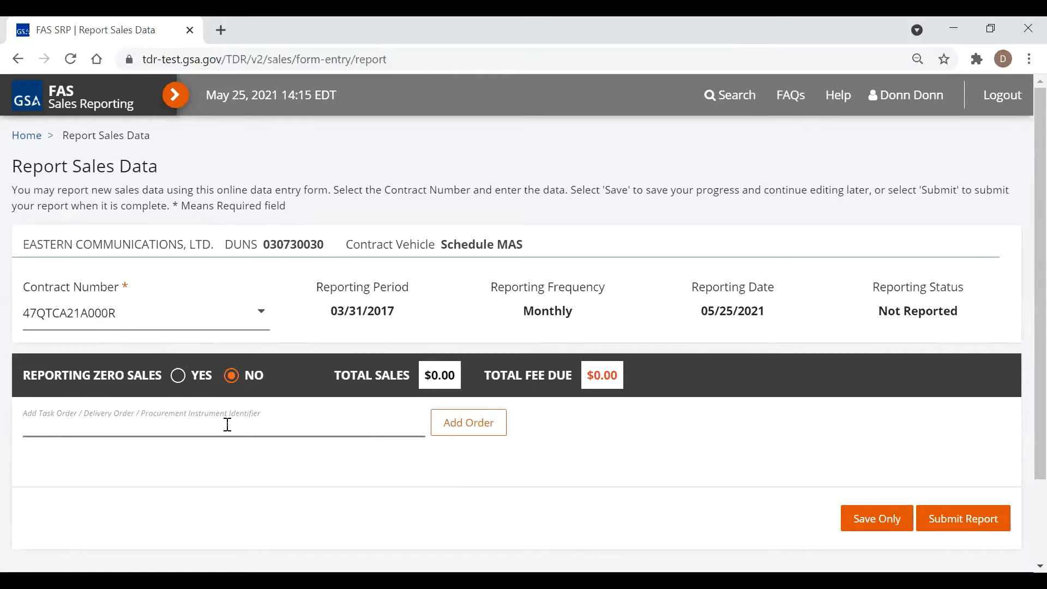
pyautogui.write('111')
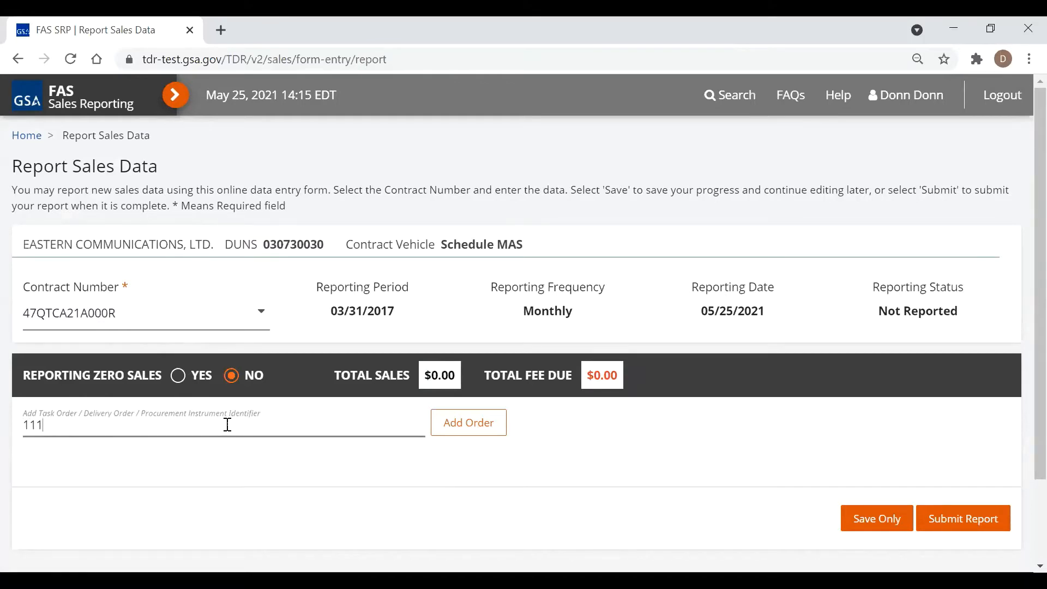
pyautogui.click(476, 423)
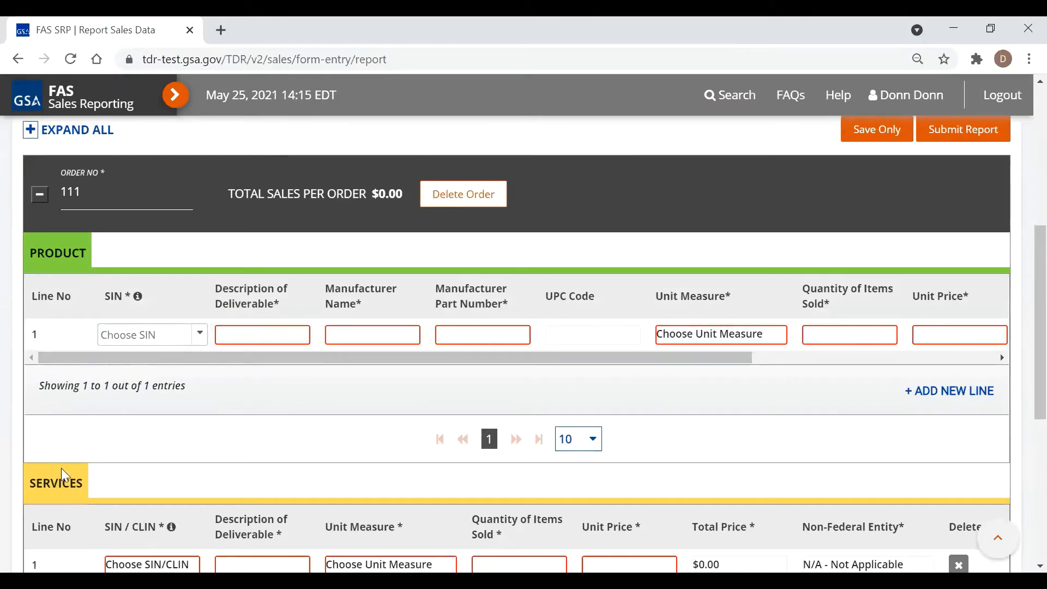
# Inspect the options in the products SIN and services SIN/CLIN dropdowns
pyautogui.click(200, 336)
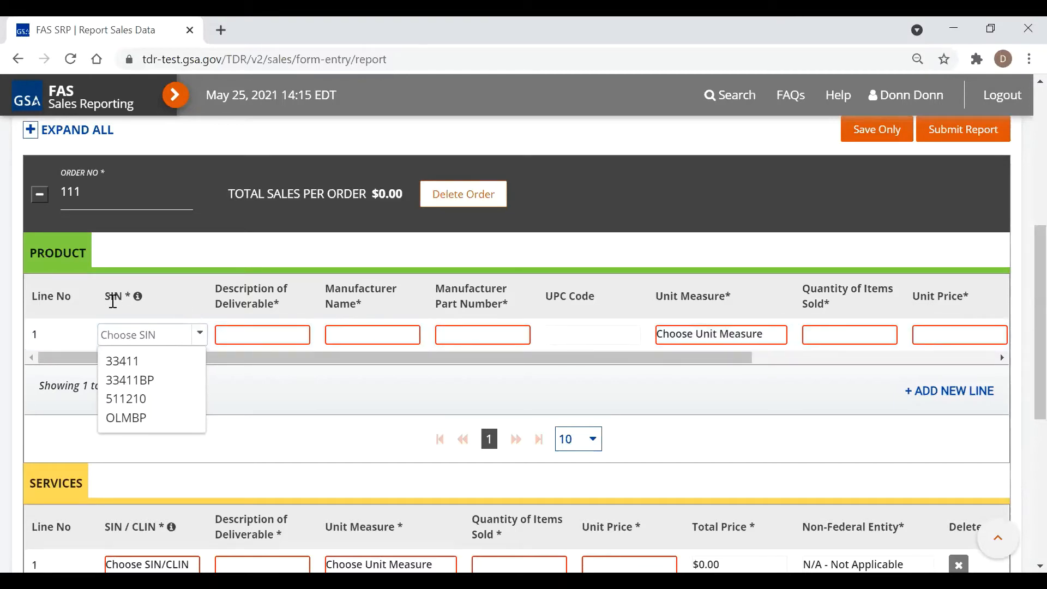
pyautogui.click(169, 292)
pyautogui.scroll(-1, 170, 289)
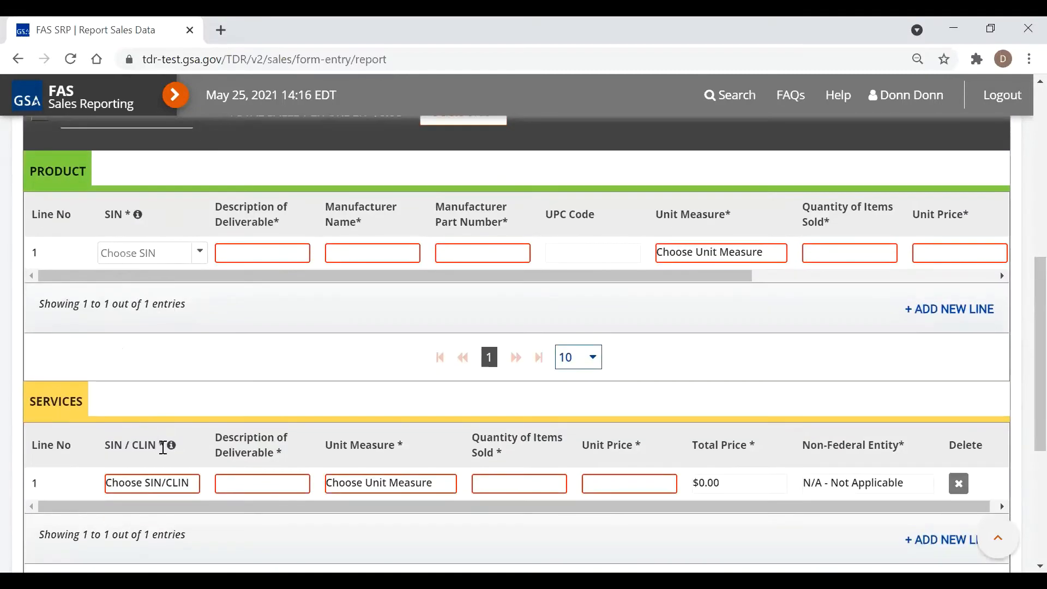
pyautogui.click(180, 485)
pyautogui.click(197, 483)
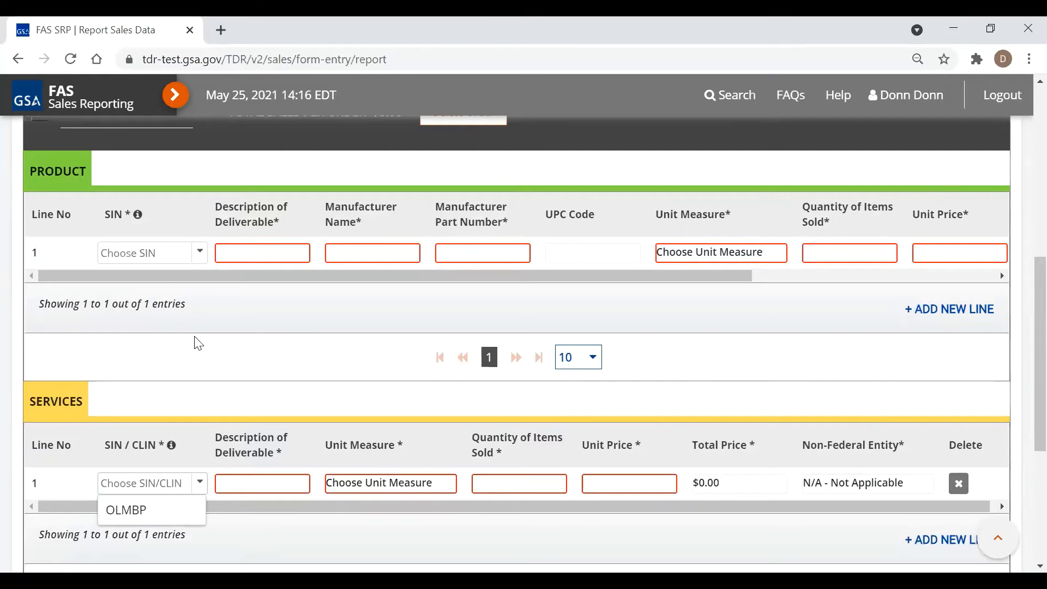
pyautogui.scroll(8, 241, 352)
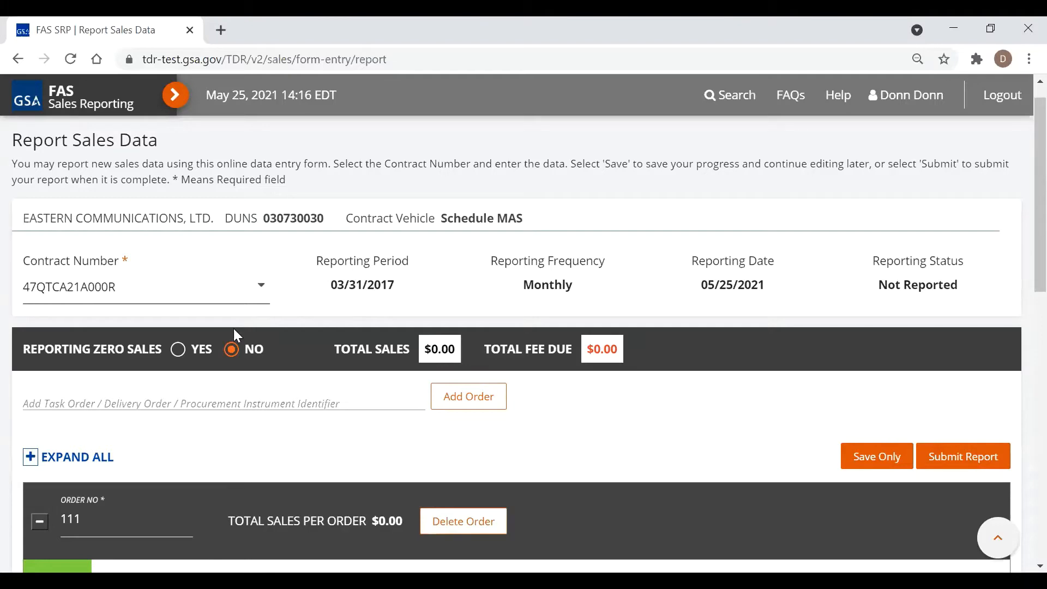
# Mark the report as zero sales, deleting order 111, and submit it with certification accepted
pyautogui.click(178, 348)
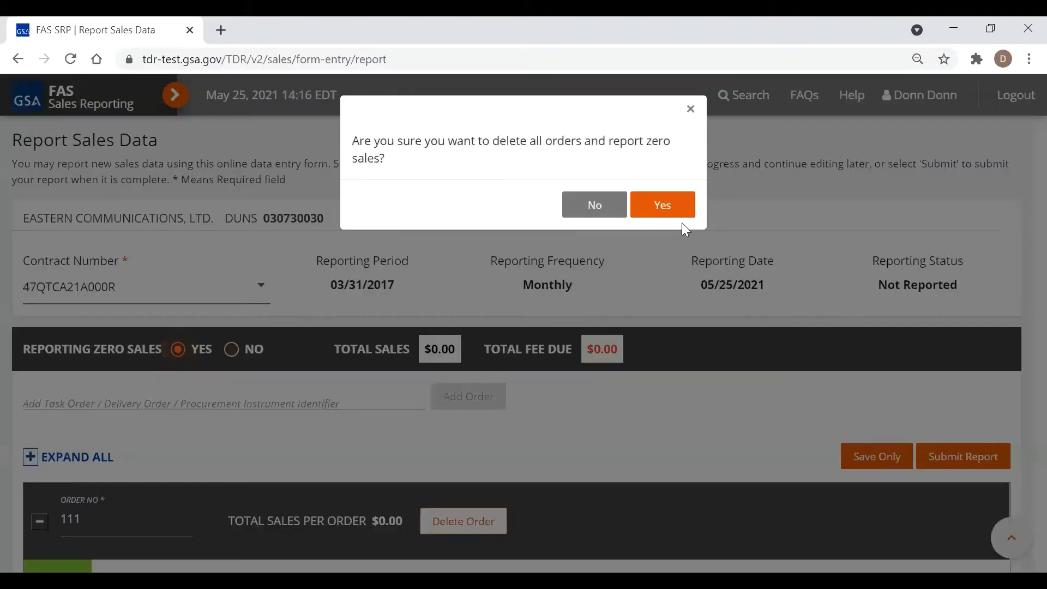
pyautogui.click(666, 209)
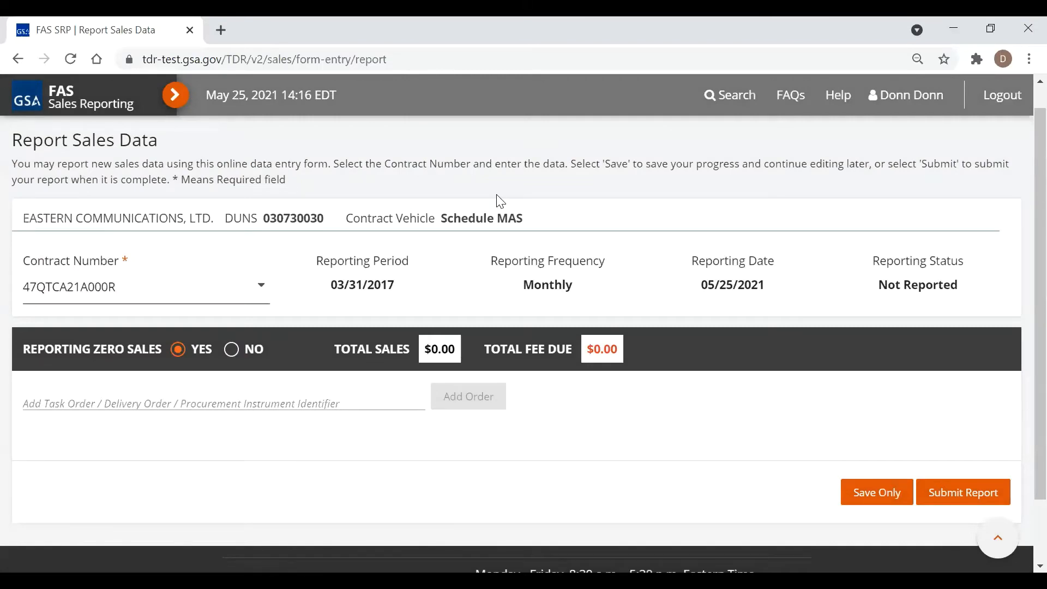
pyautogui.scroll(-2, 501, 201)
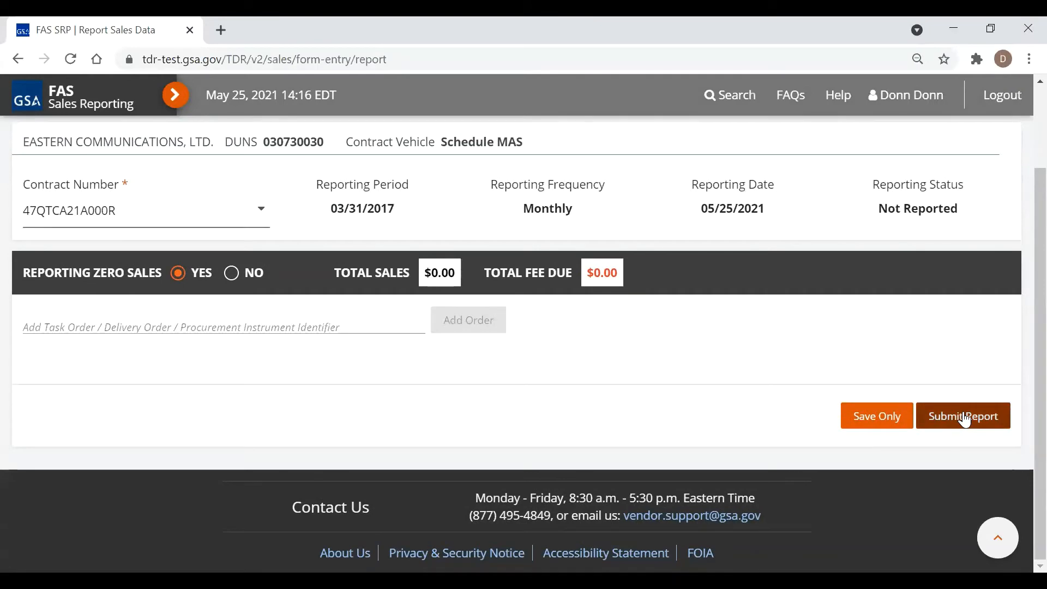
pyautogui.click(965, 418)
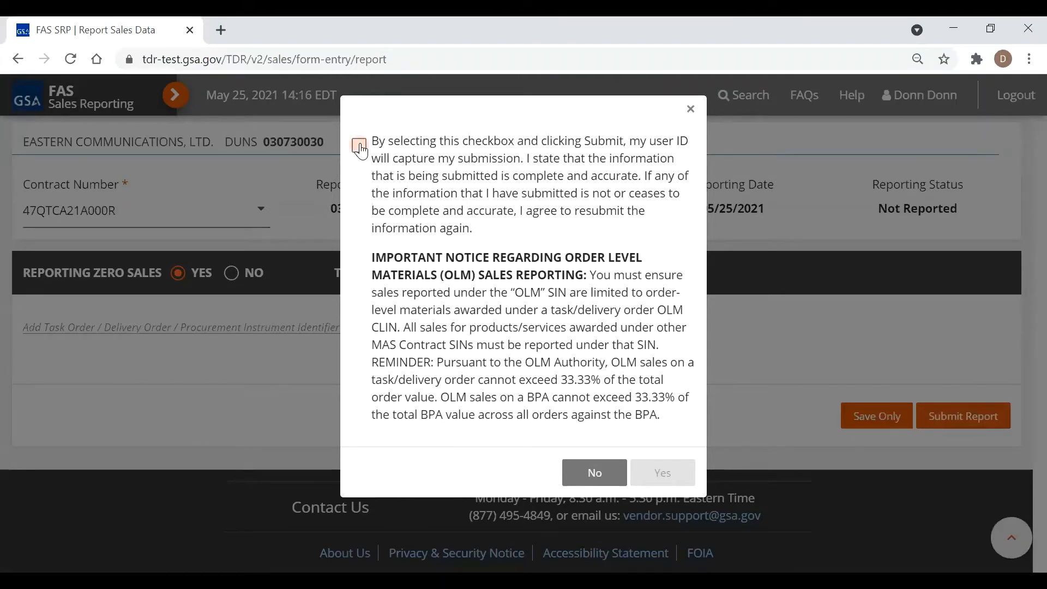
pyautogui.click(359, 147)
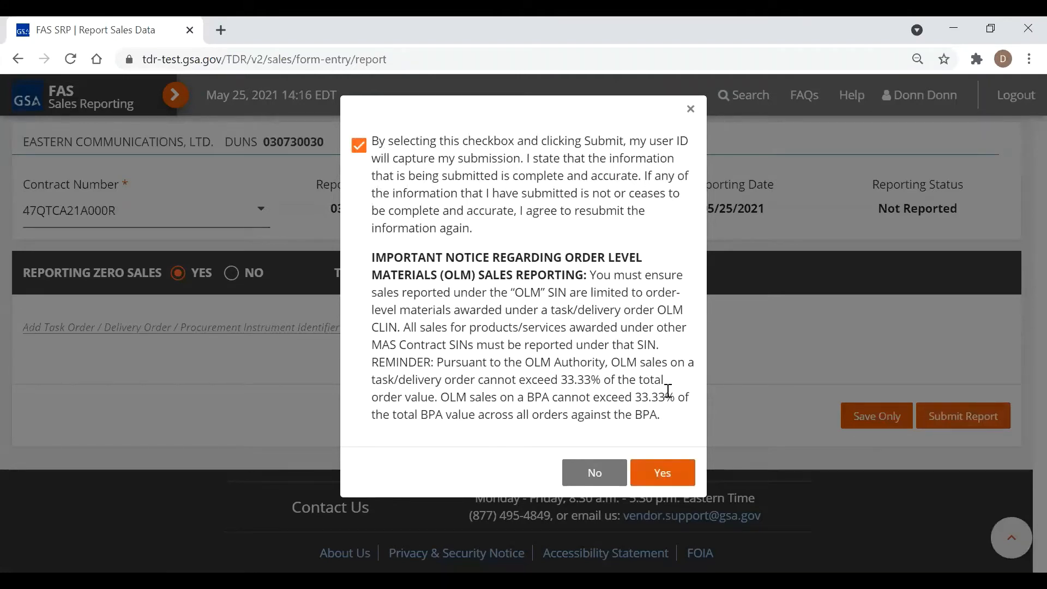
pyautogui.click(662, 472)
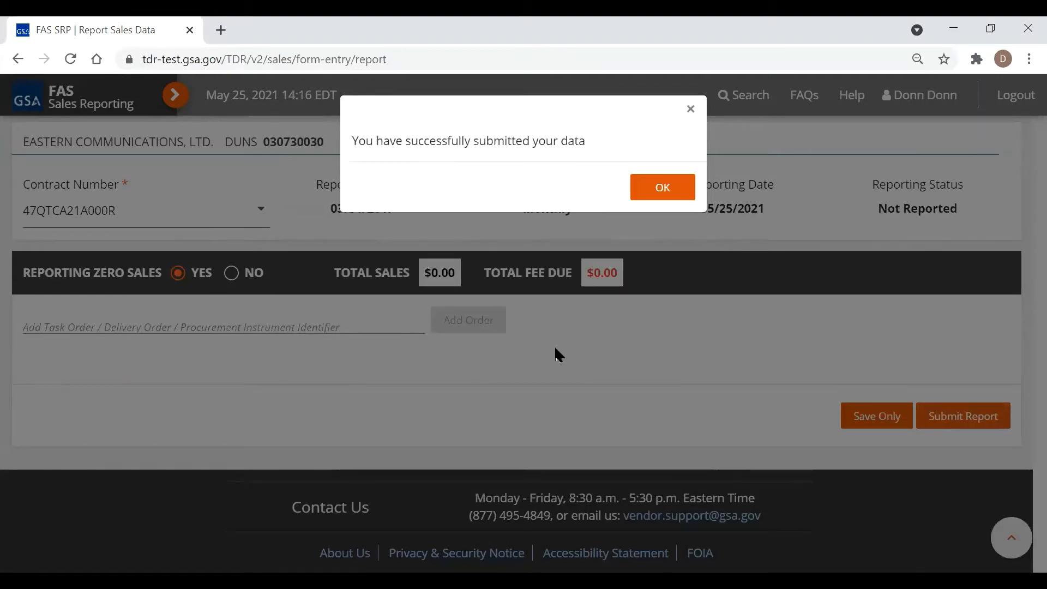
pyautogui.click(648, 185)
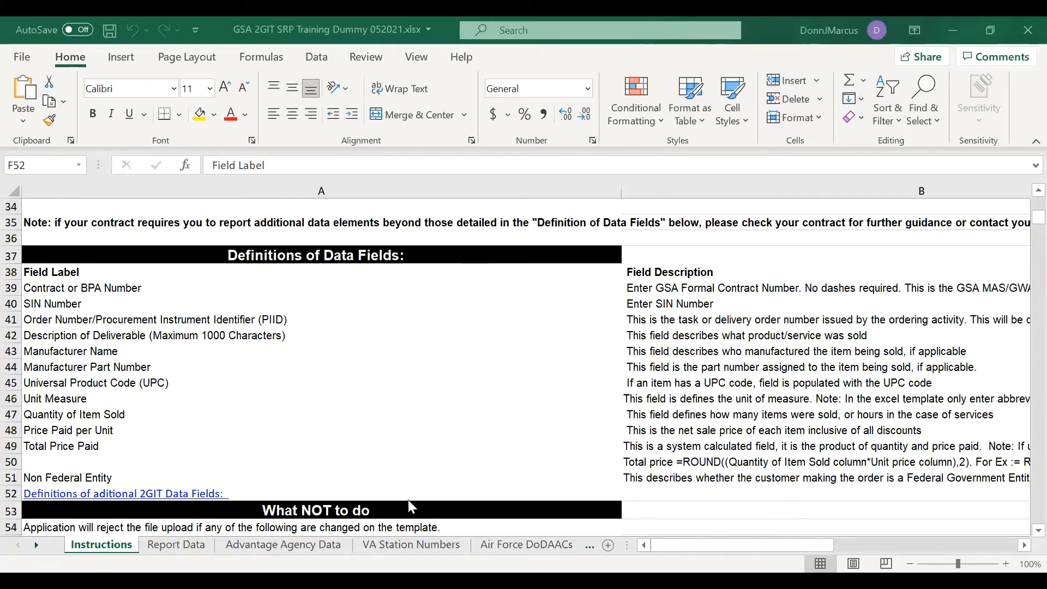
# Follow the row 52 'Definitions of aditional 2GIT Data Fields' link and scroll to columns F–L
pyautogui.scroll(3, 258, 371)
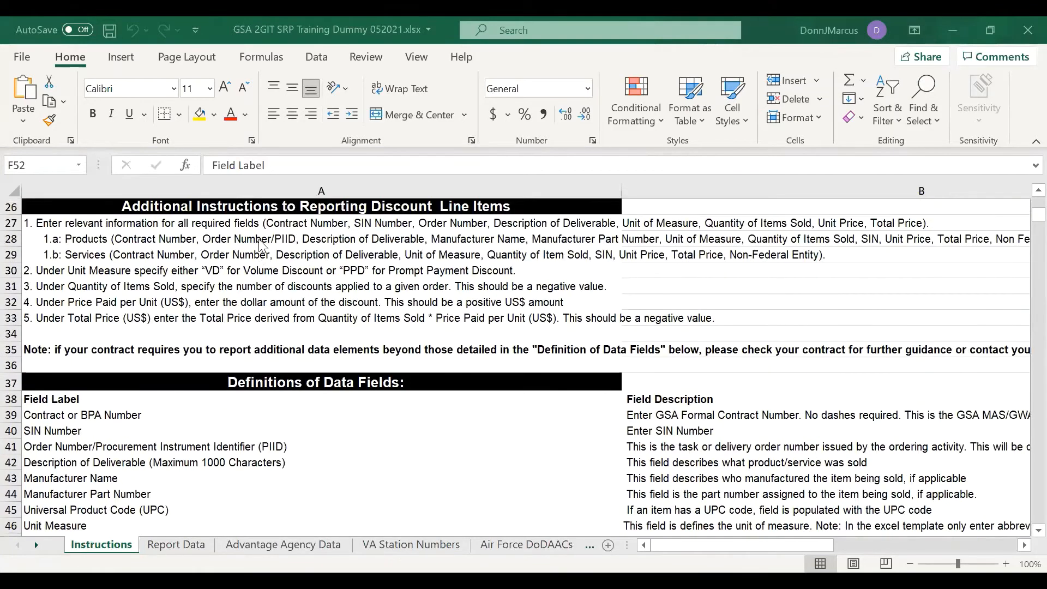
pyautogui.scroll(2, 261, 245)
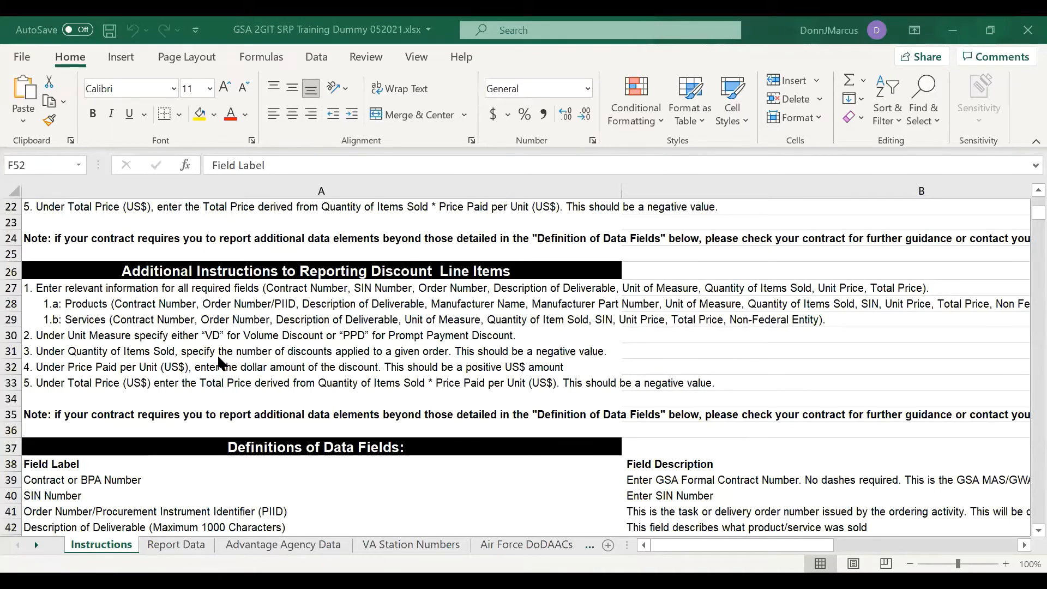
pyautogui.scroll(-3, 104, 425)
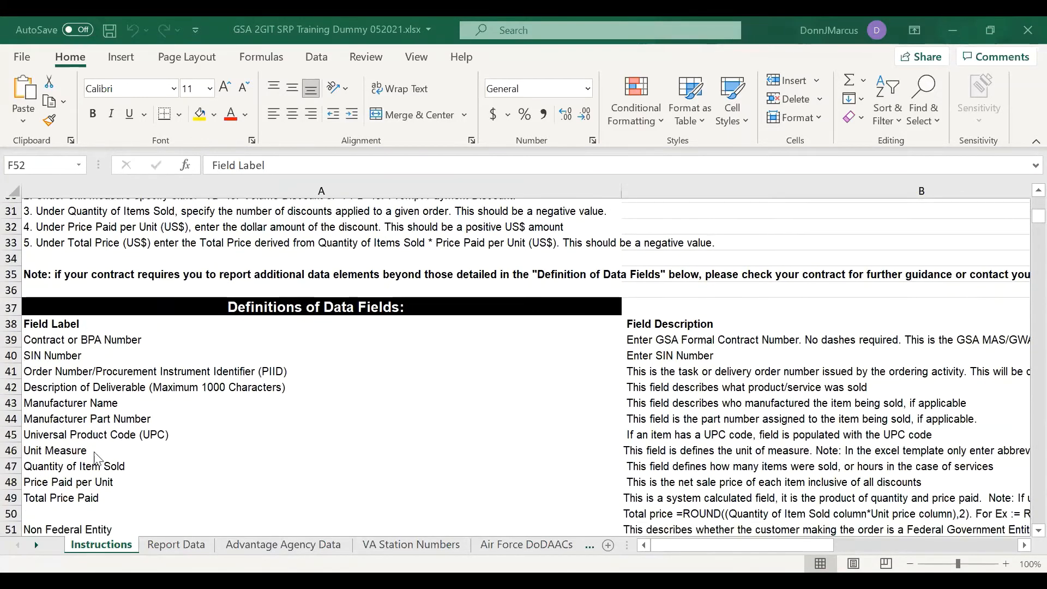
pyautogui.scroll(-2, 96, 458)
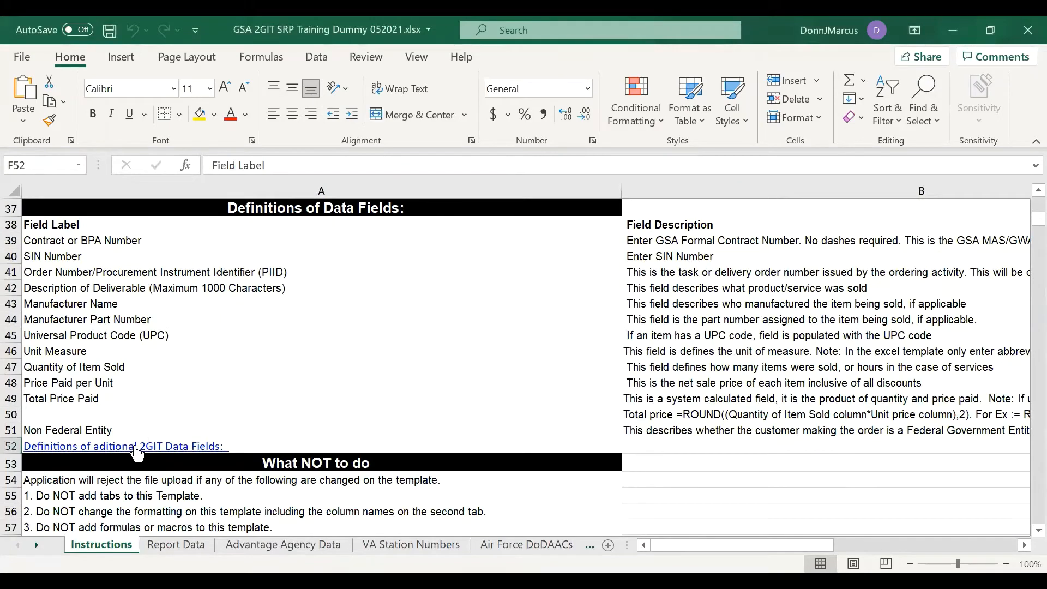
pyautogui.click(138, 447)
pyautogui.scroll(-1, 719, 437)
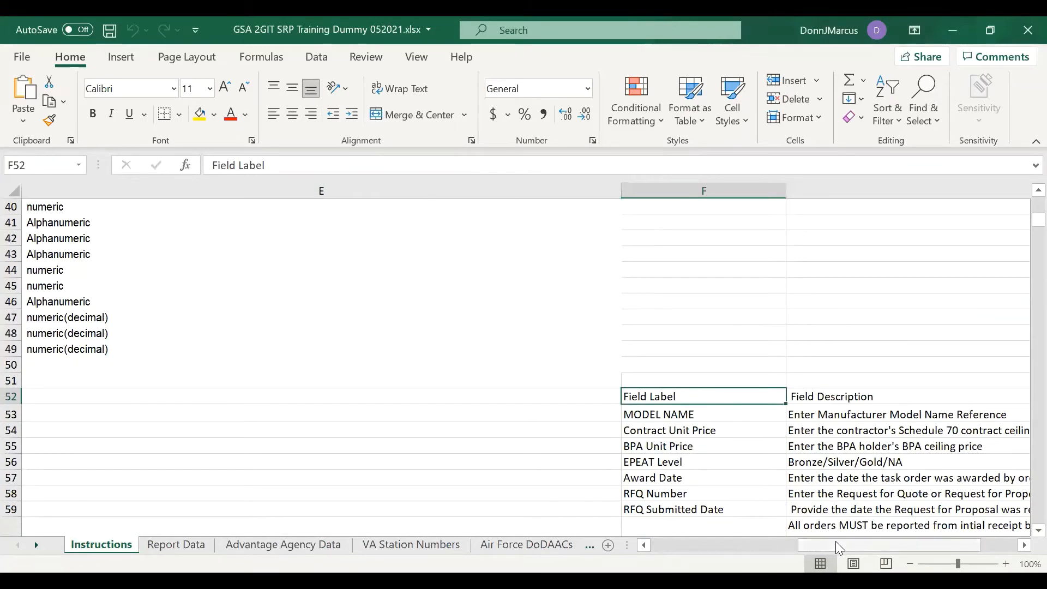
pyautogui.moveTo(857, 541); pyautogui.dragTo(864, 542)
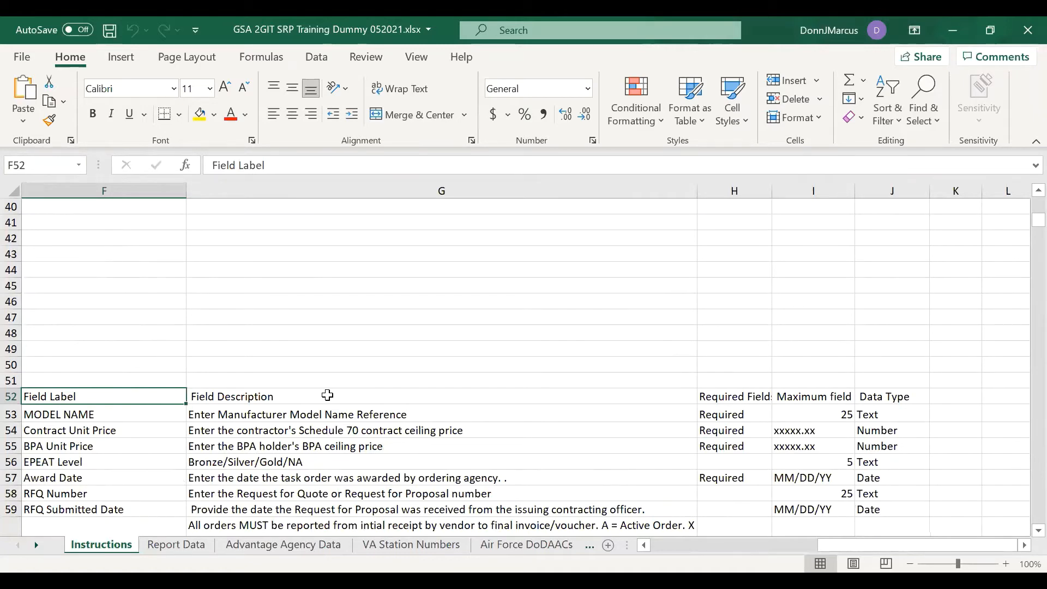
# Open the Report Data sheet at row 1 and review its headers from Non-Federal Entity back to SIN Number
pyautogui.click(184, 545)
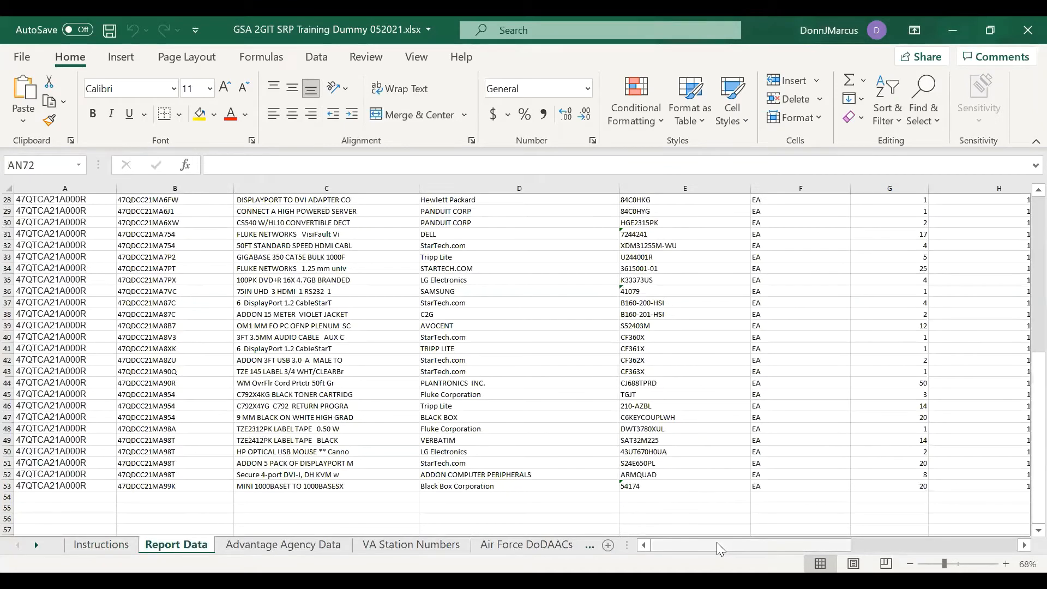
pyautogui.scroll(9, 214, 413)
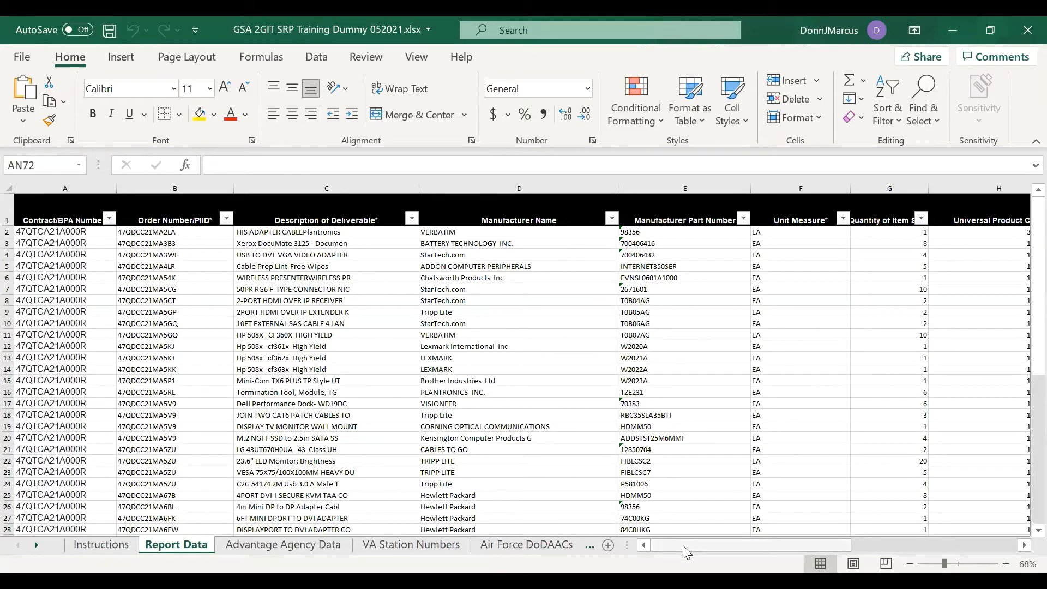
pyautogui.moveTo(753, 541); pyautogui.dragTo(822, 541)
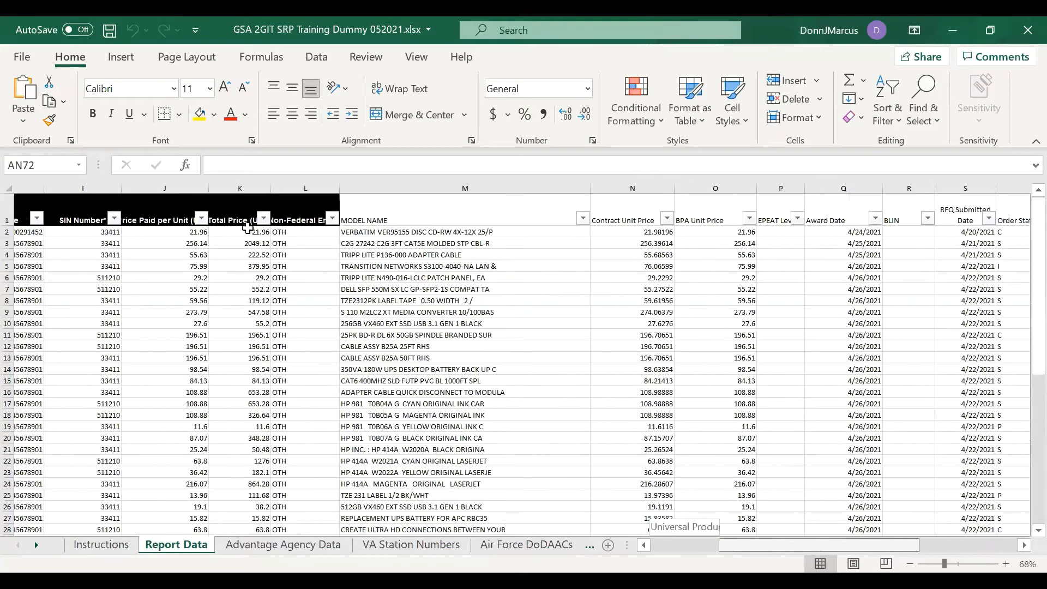
pyautogui.click(274, 217)
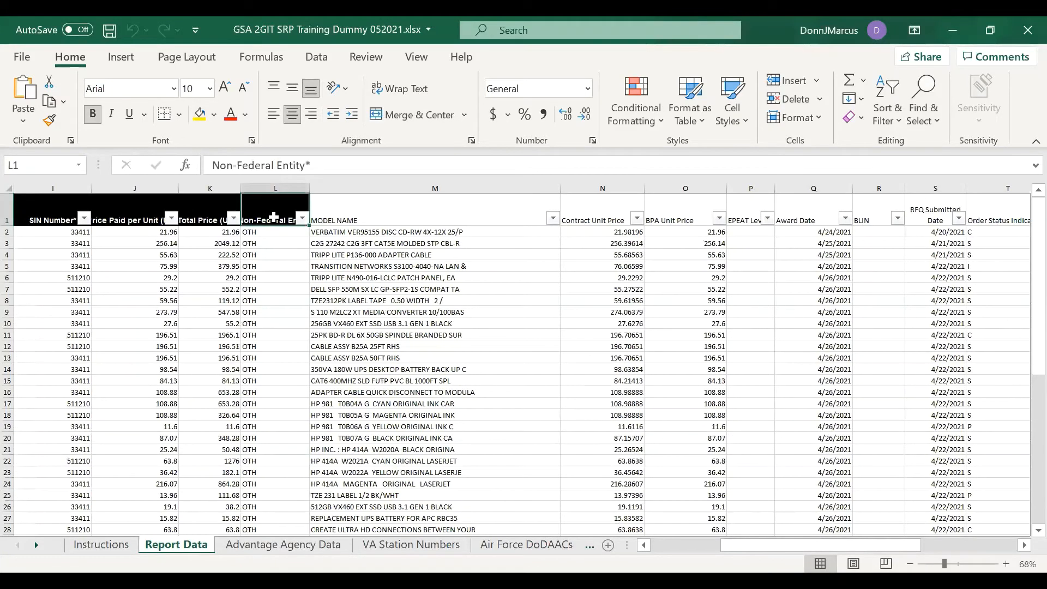
pyautogui.press('Left')
pyautogui.press('Left')
pyautogui.press('Left')
pyautogui.press('Left')
pyautogui.press('Left')
pyautogui.press('Left')
pyautogui.press('Left')
pyautogui.press('Left')
pyautogui.press('Left')
pyautogui.press('Left')
pyautogui.press('Left')
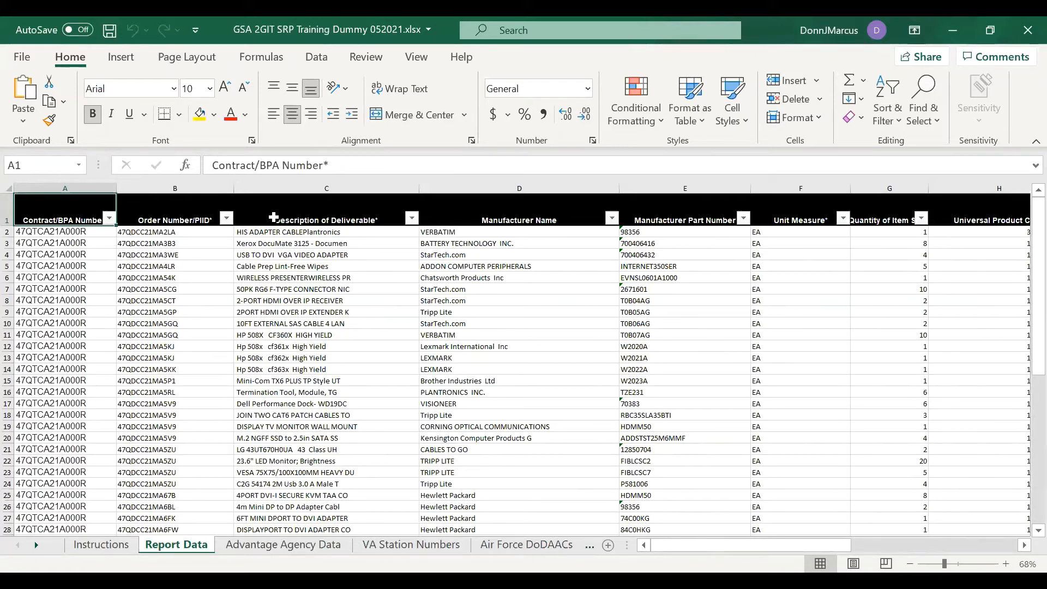
pyautogui.press('Right')
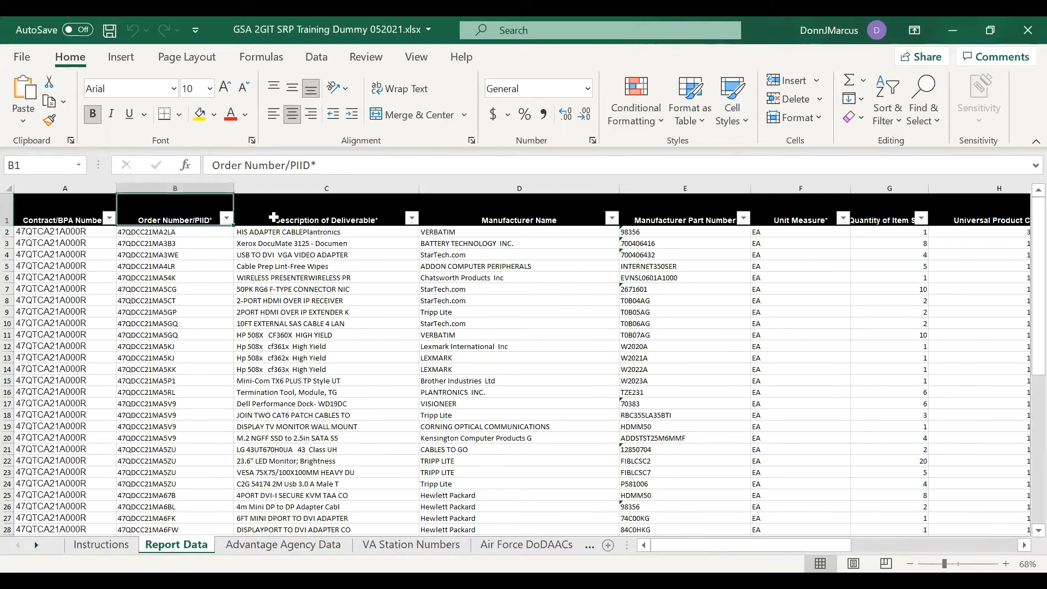
pyautogui.click(273, 217)
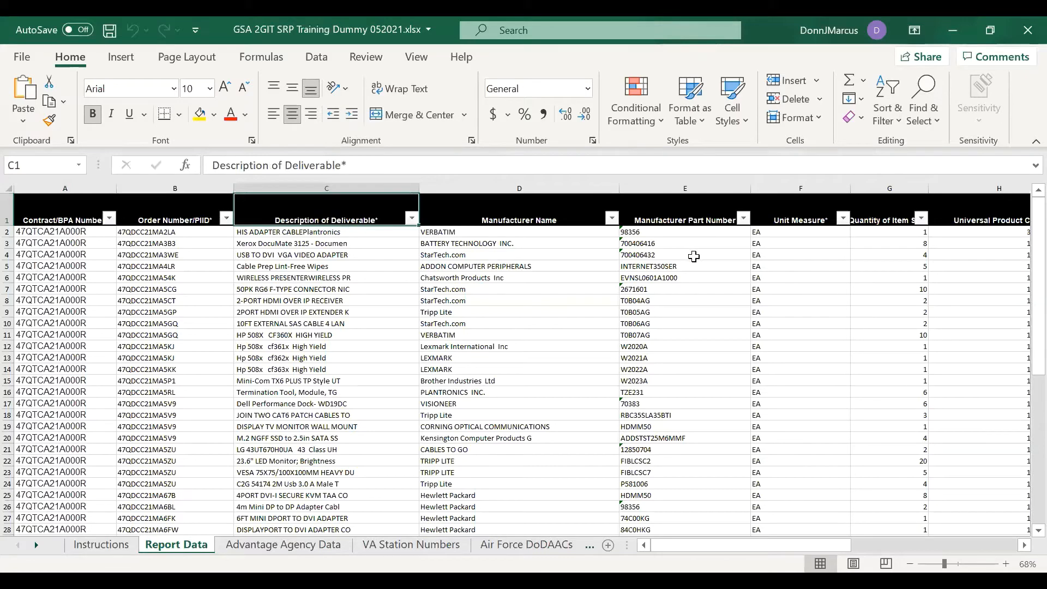
pyautogui.press('Right')
pyautogui.press('Right')
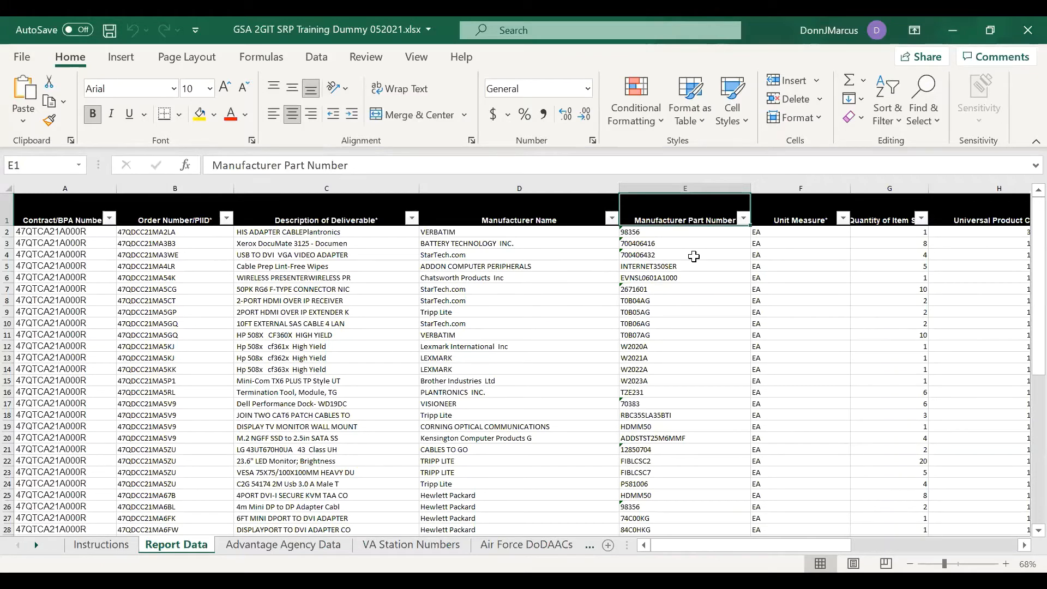
pyautogui.click(353, 220)
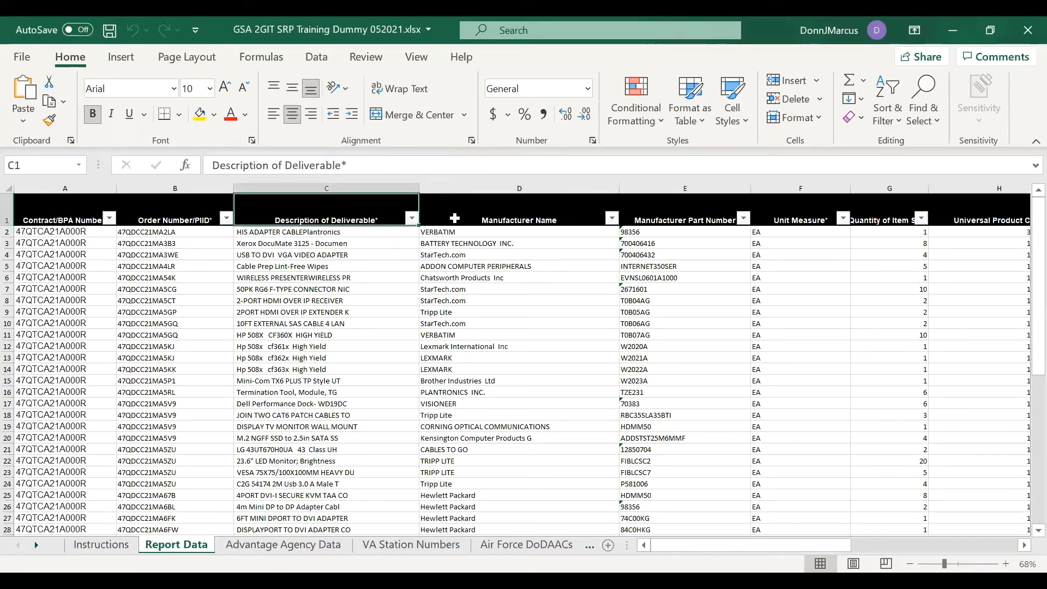
pyautogui.click(515, 218)
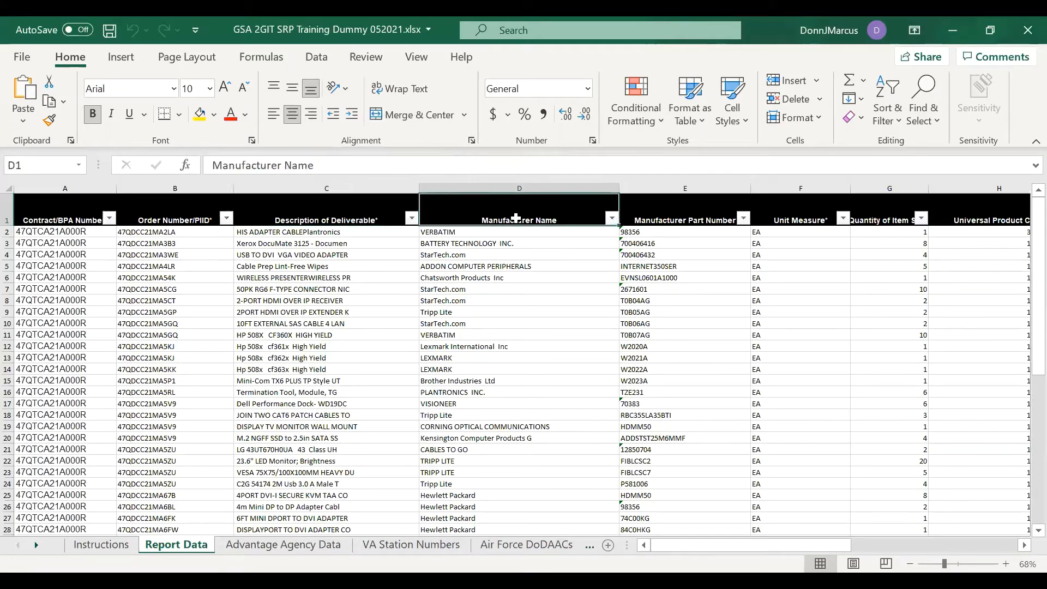
pyautogui.press('Right')
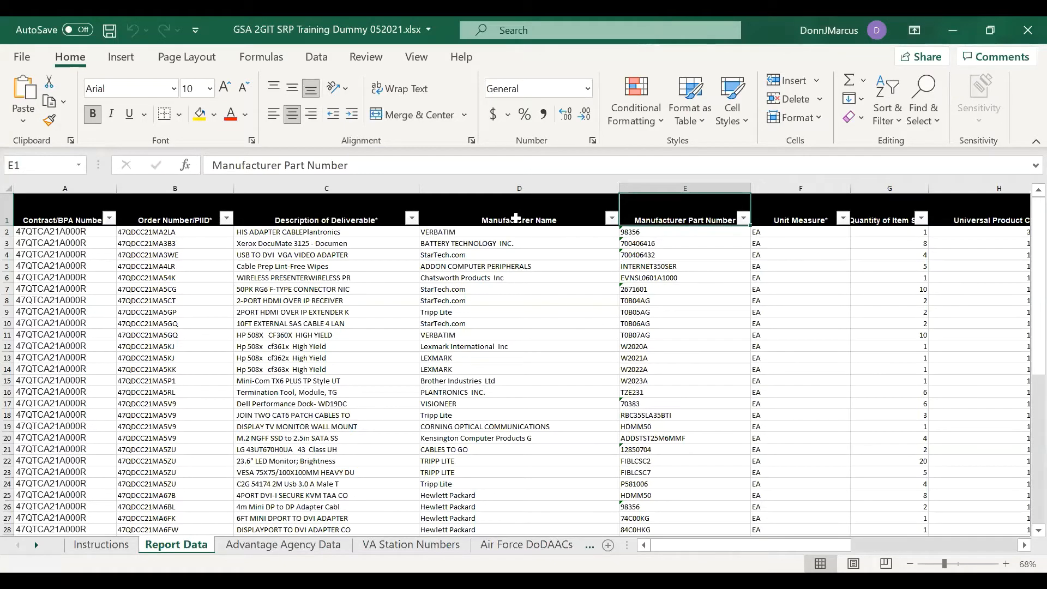
pyautogui.press('Right')
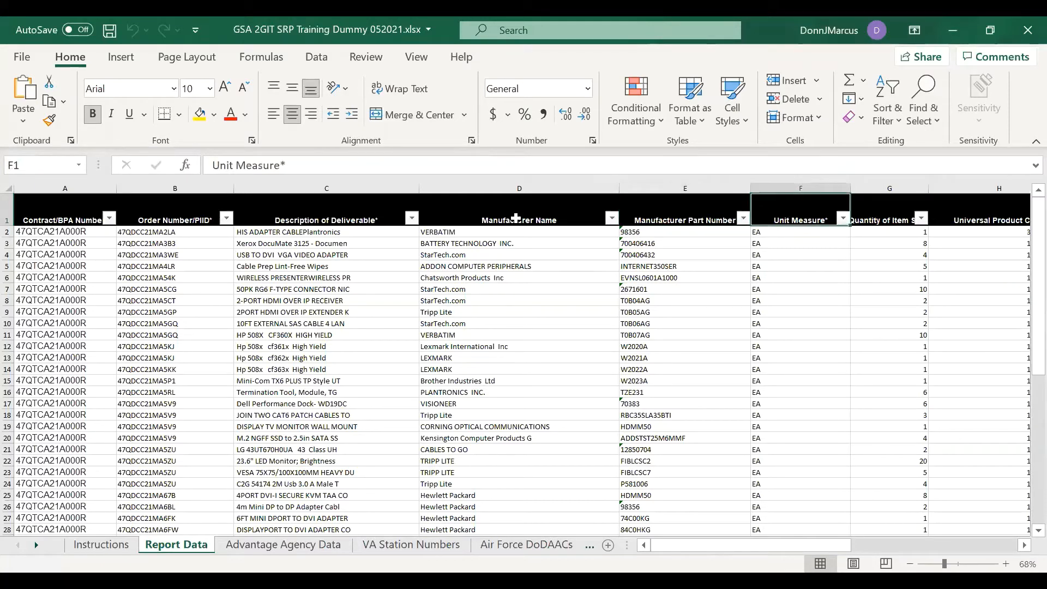
pyautogui.press('Right')
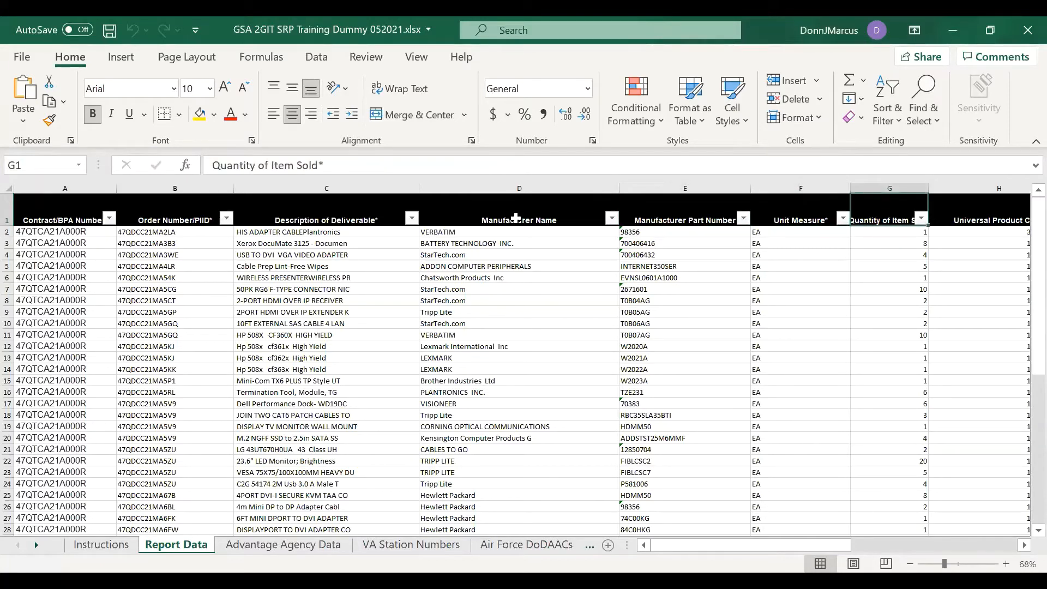
pyautogui.press('Right')
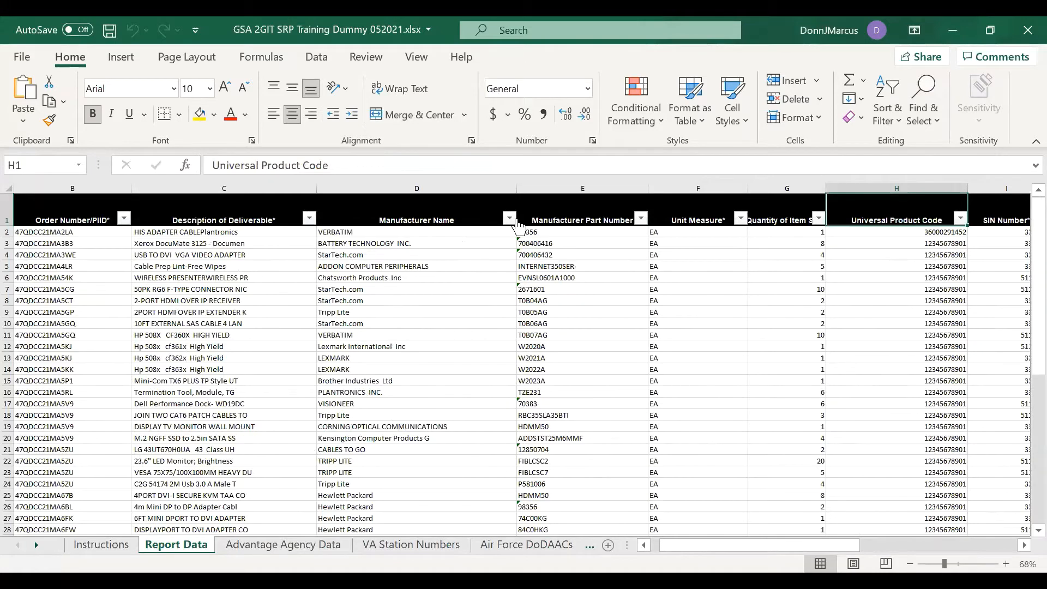
pyautogui.press('Right')
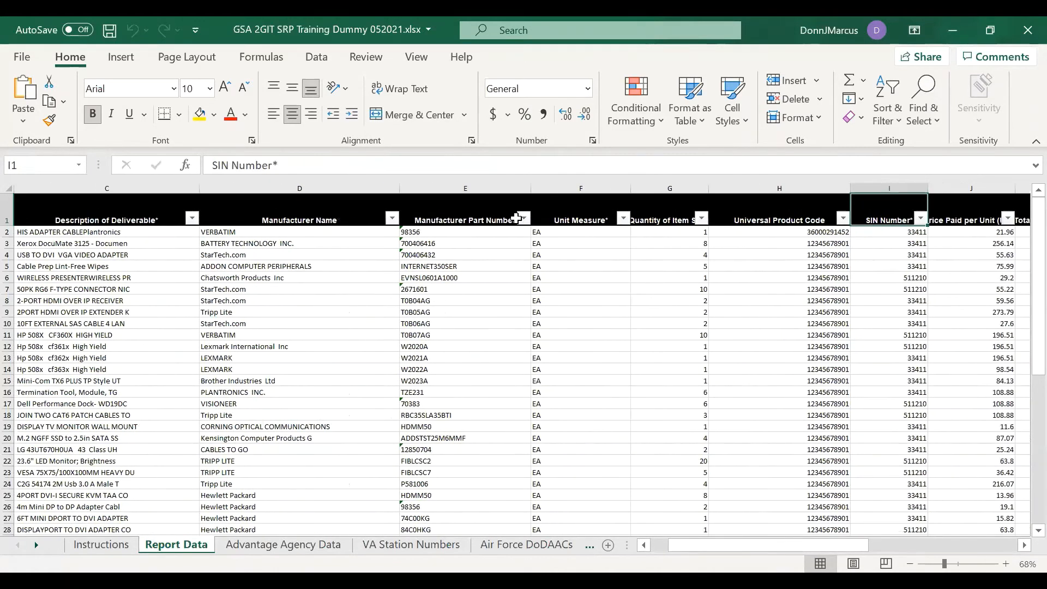
pyautogui.press('Right')
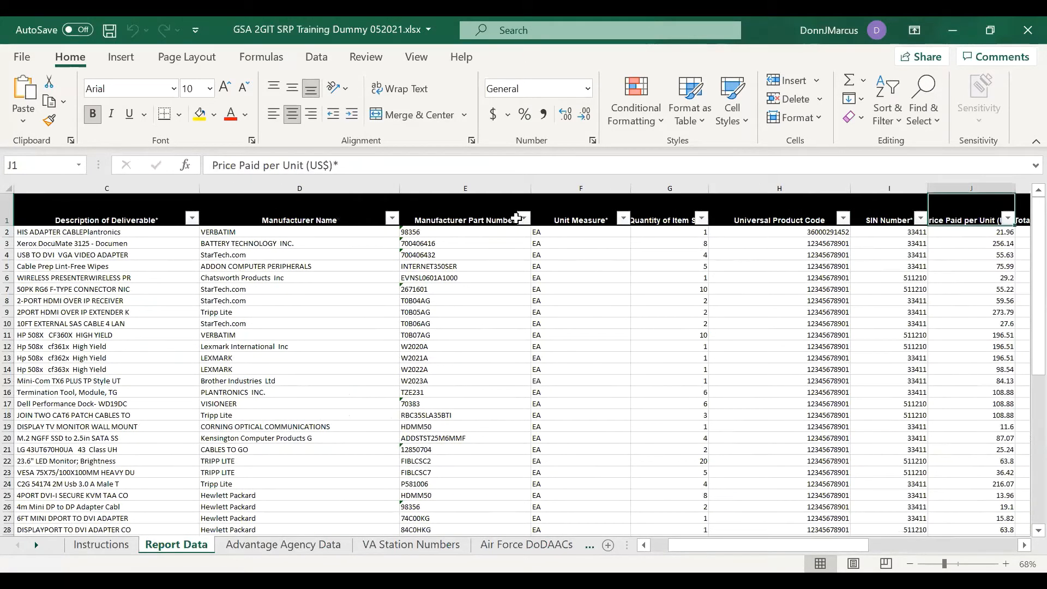
pyautogui.press('Right')
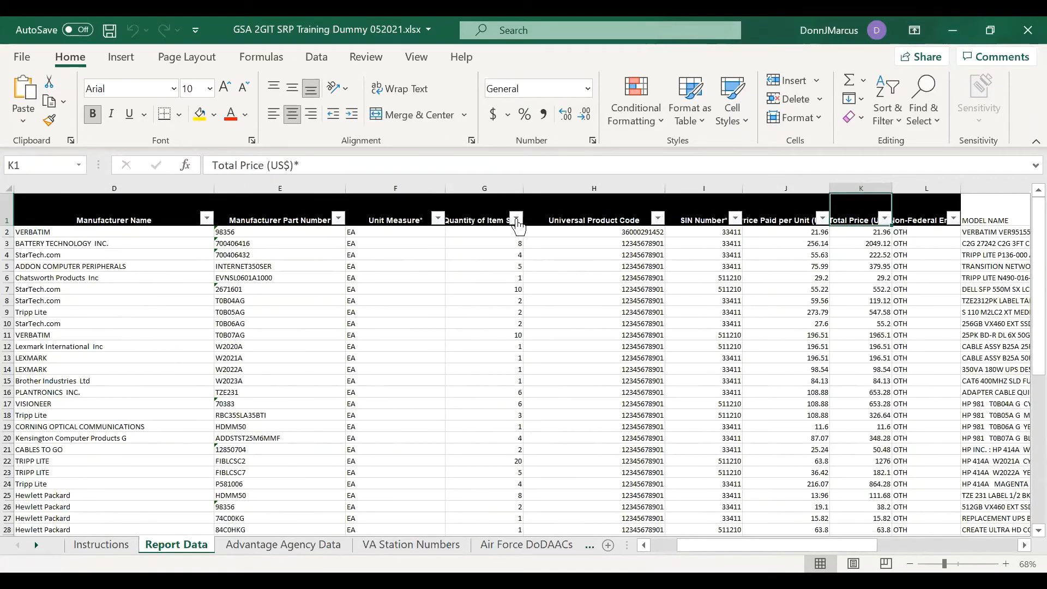
pyautogui.press('Right')
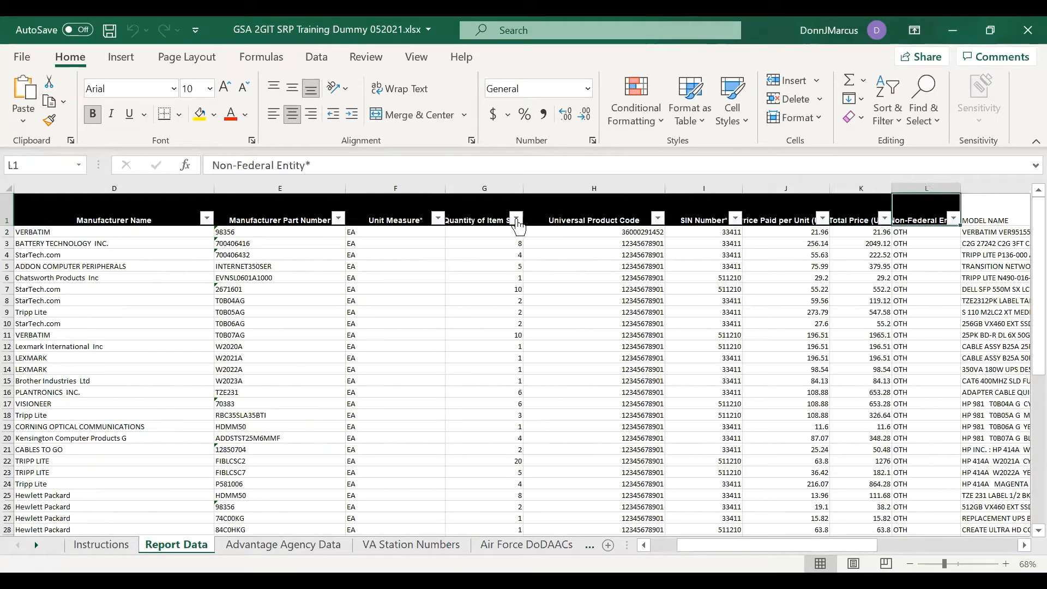
pyautogui.press('Right')
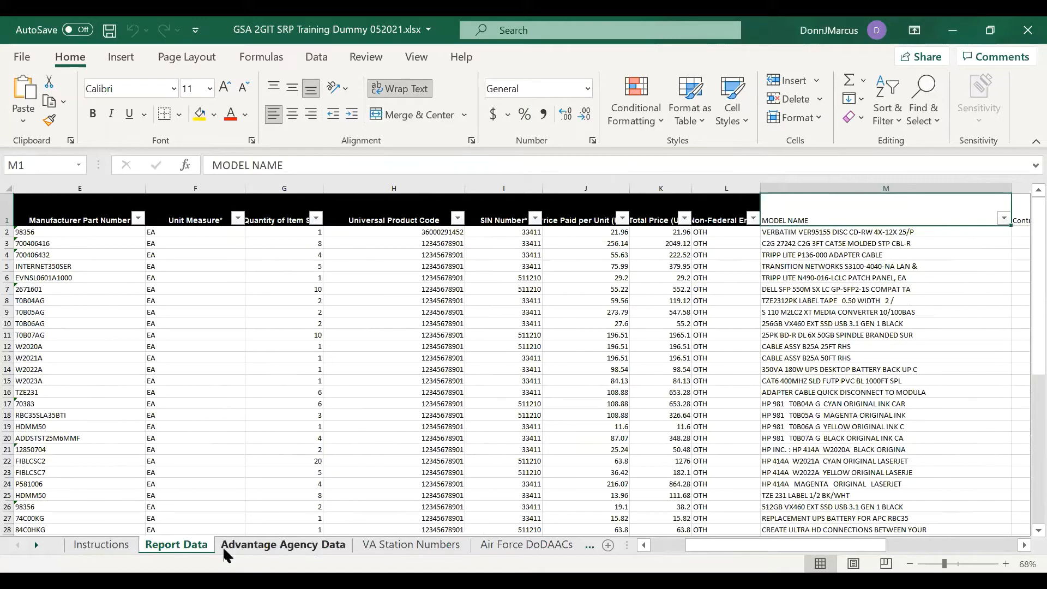
# Look through the Advantage Agency Data and Air Force DoDAACs sheets, then return to Report Data
pyautogui.click(283, 543)
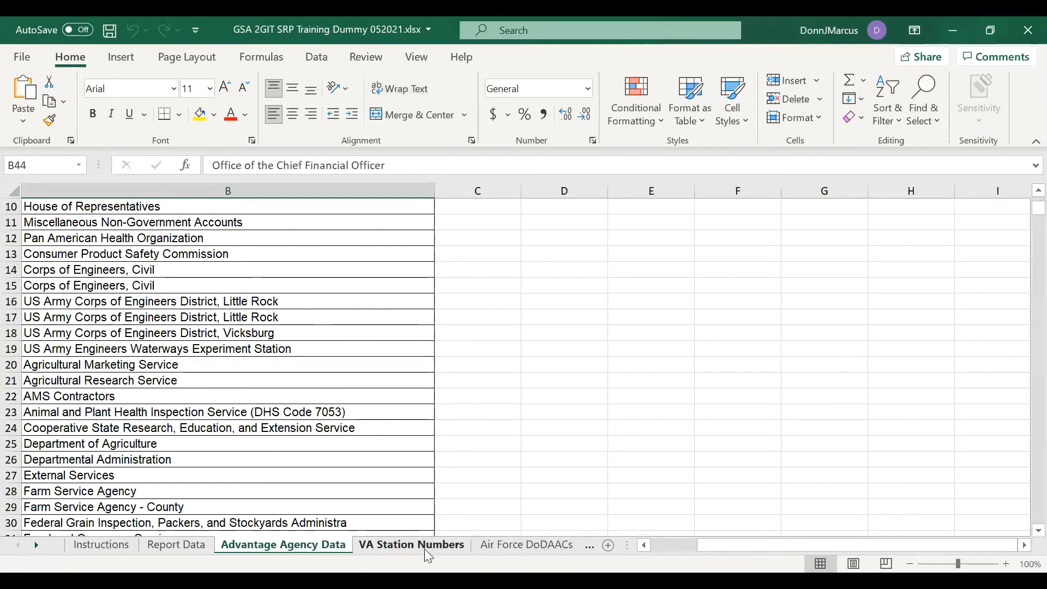
pyautogui.hotkey('ctrl', 'pagedown')
pyautogui.hotkey('ctrl', 'pagedown')
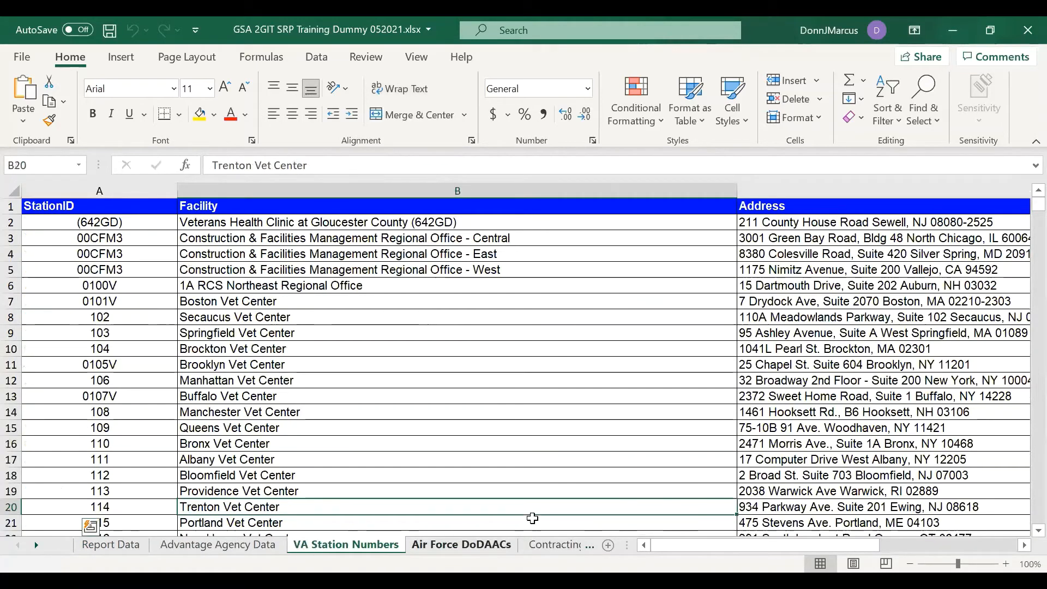
pyautogui.click(109, 546)
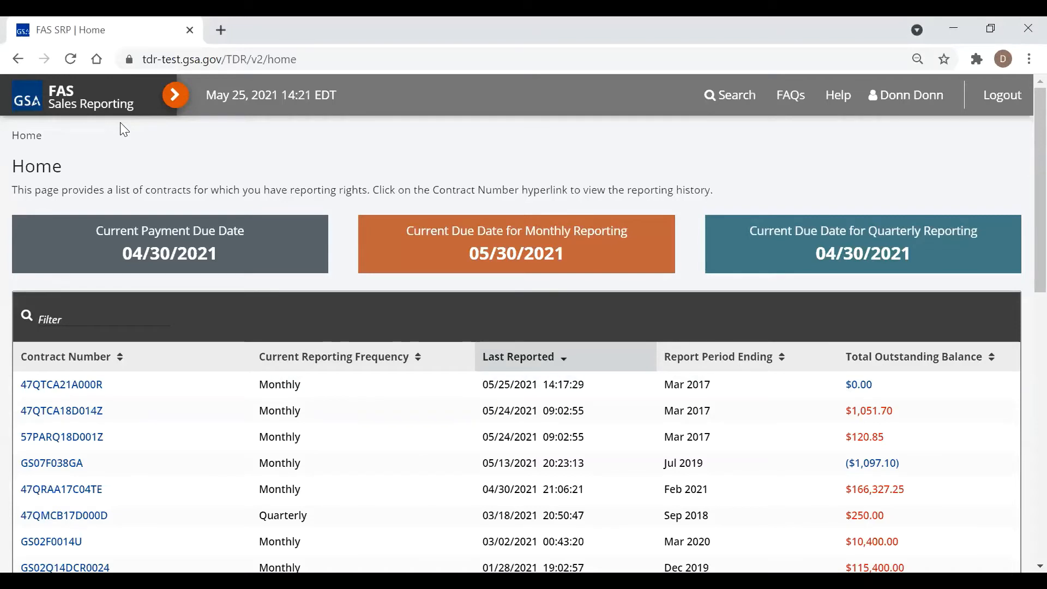
# Expand the sidebar and go to Reporting > File Upload
pyautogui.click(175, 94)
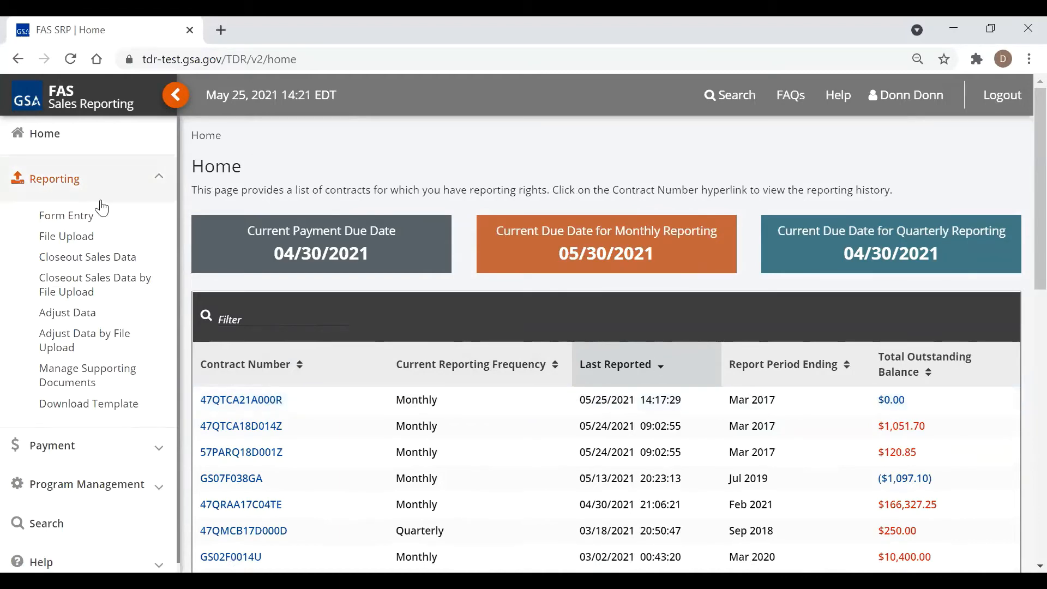
pyautogui.click(69, 241)
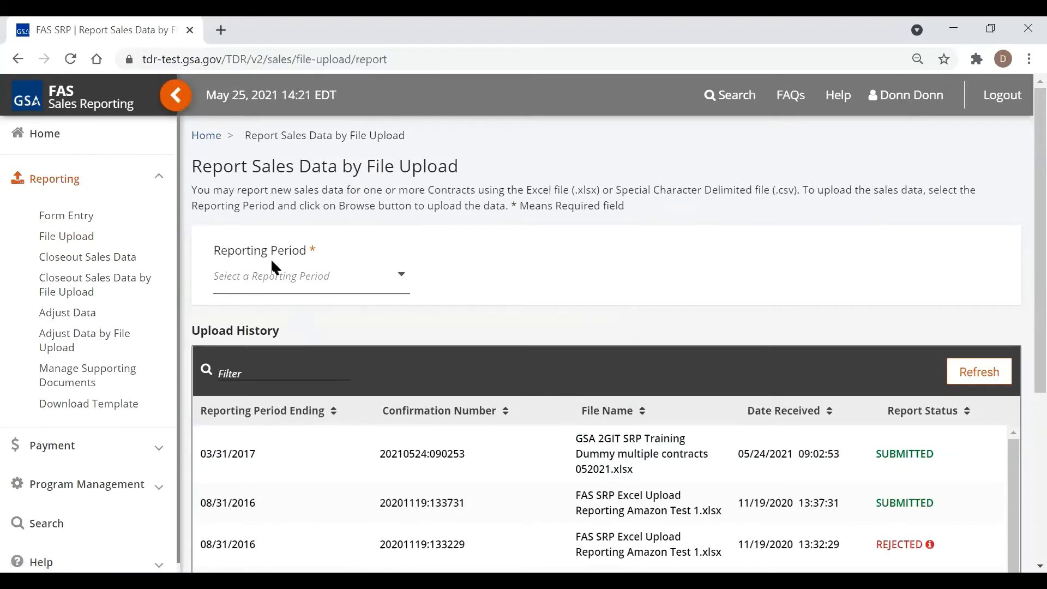
# Set the reporting period to 04/30/2017 and open the Browse file chooser
pyautogui.click(349, 284)
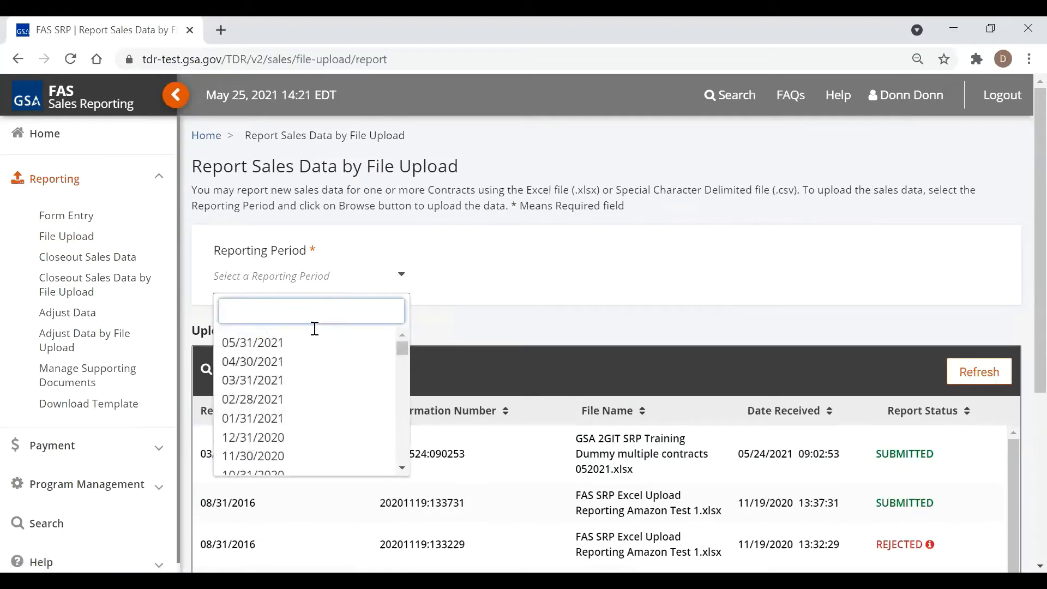
pyautogui.scroll(-5, 312, 376)
pyautogui.scroll(-8, 314, 379)
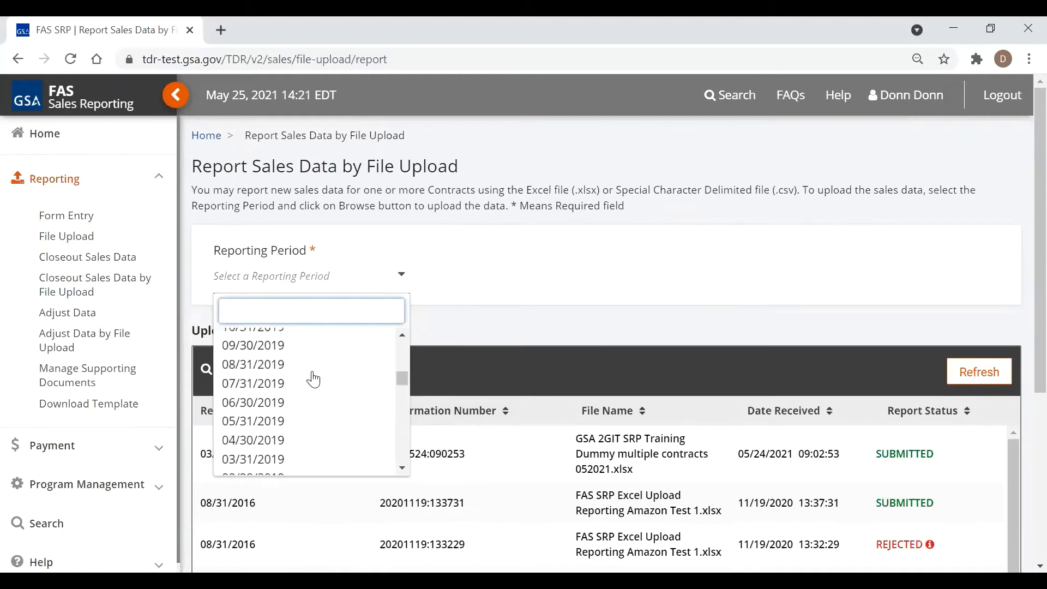
pyautogui.scroll(-3, 313, 376)
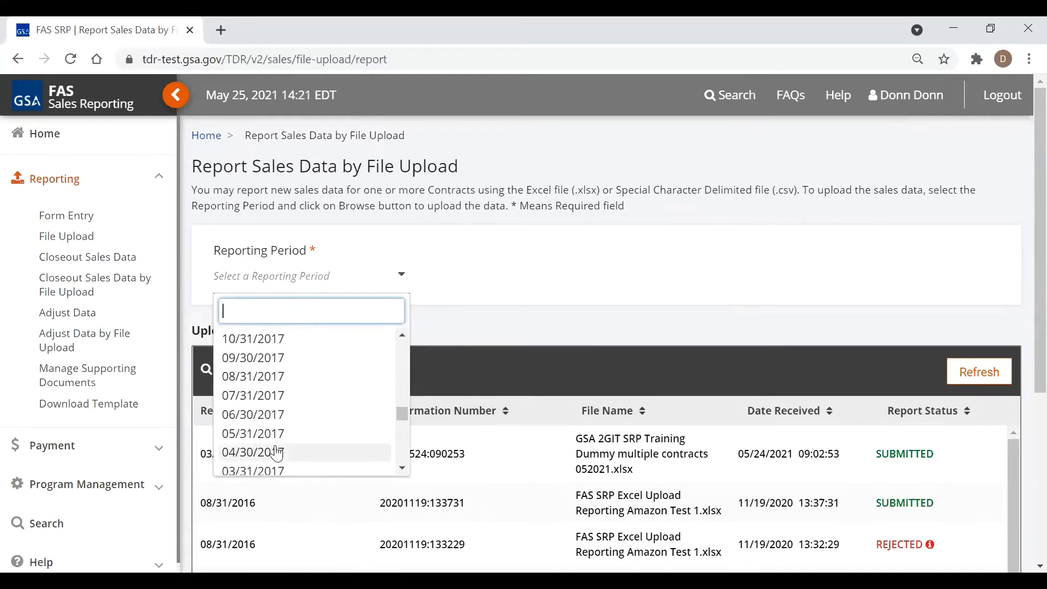
pyautogui.click(277, 453)
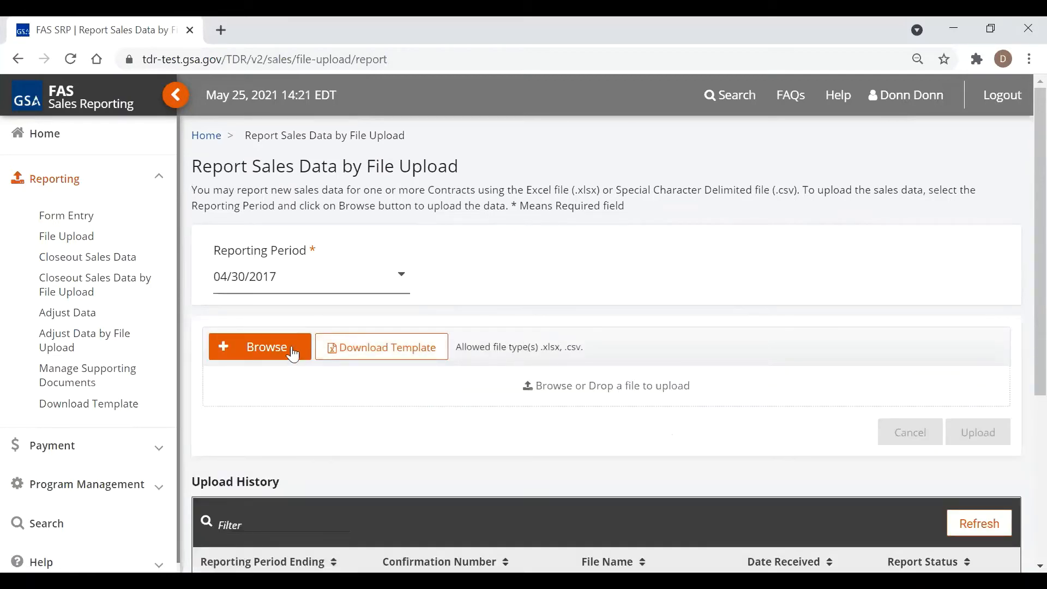
pyautogui.click(266, 347)
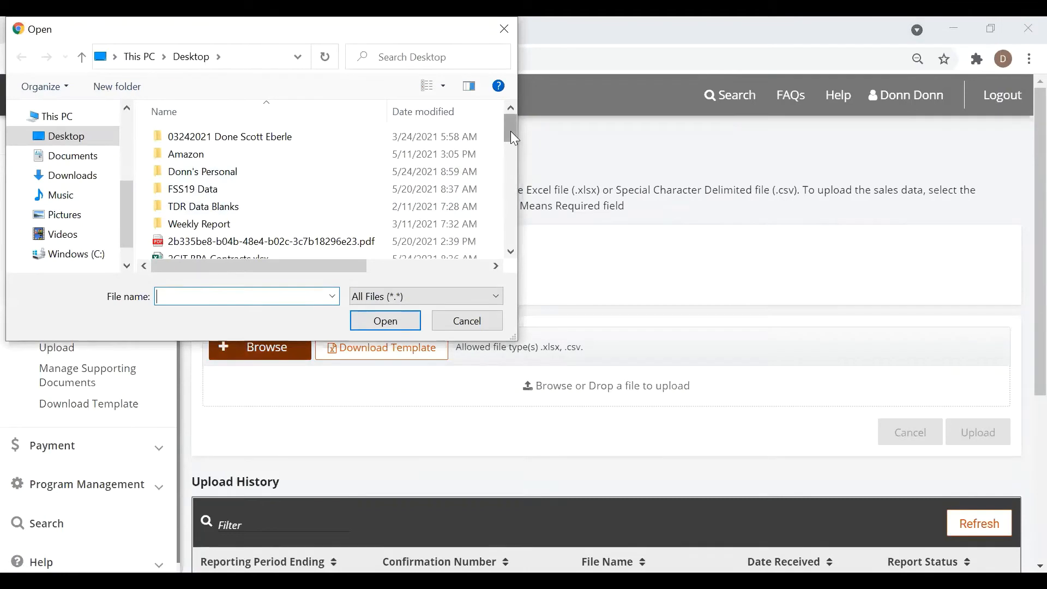
# Attach GSA 2GIT SRP Training Dummy 052021.xlsx (479.543 KB) from the Open dialog
pyautogui.moveTo(510, 131); pyautogui.dragTo(522, 194)
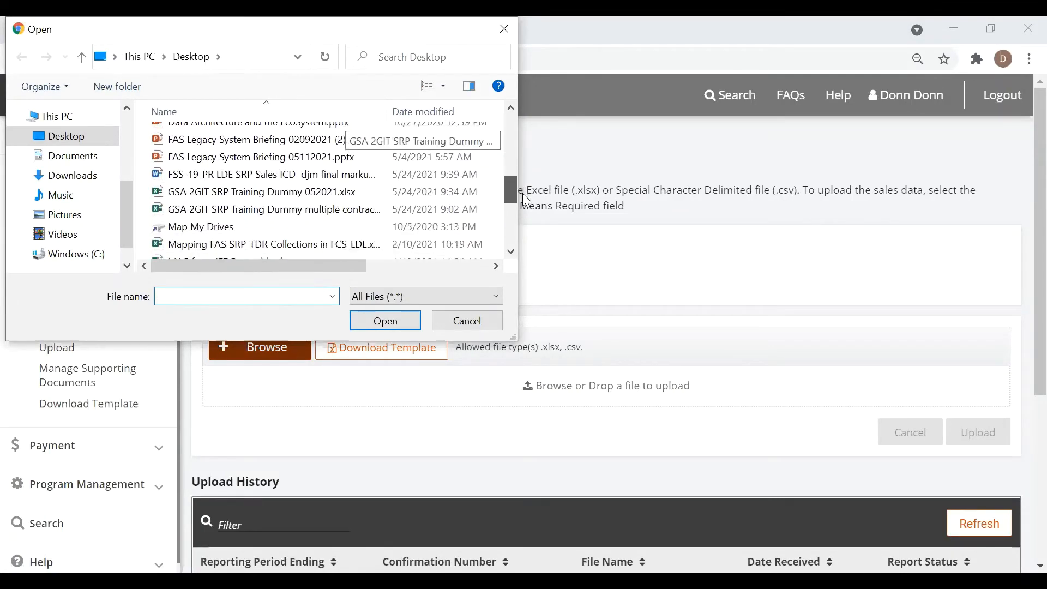
pyautogui.click(324, 189)
pyautogui.doubleClick(322, 187)
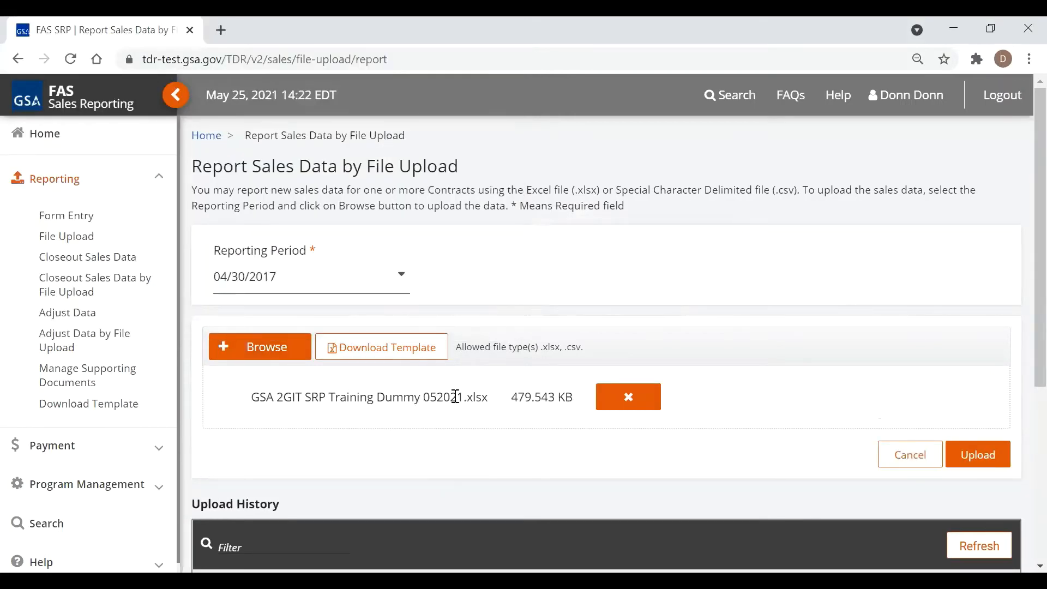
# Upload the workbook, certify it is complete and accurate, and submit the 04/30/2017 report
pyautogui.click(965, 460)
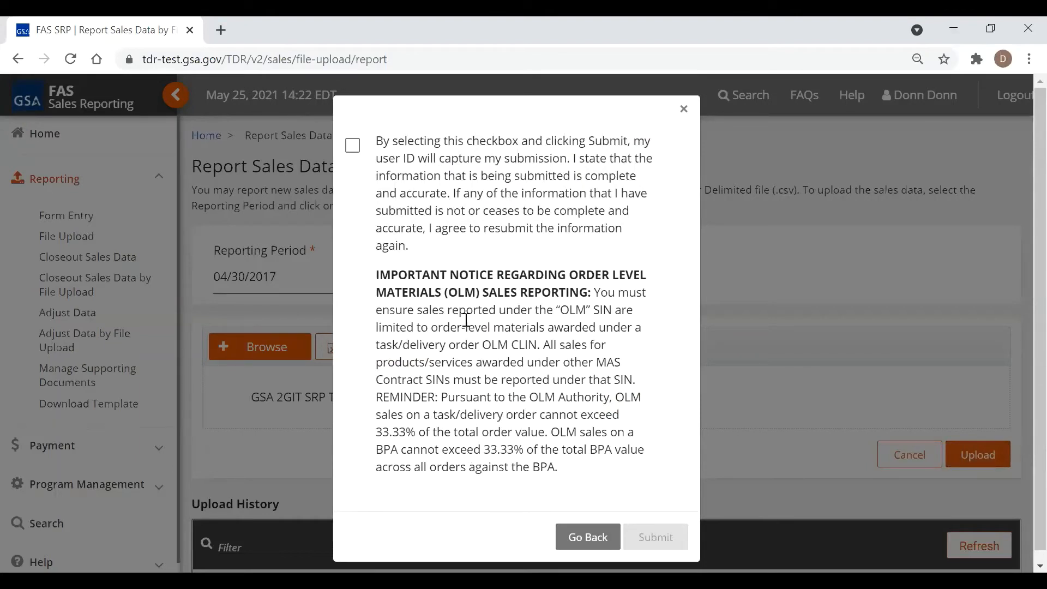
pyautogui.click(353, 147)
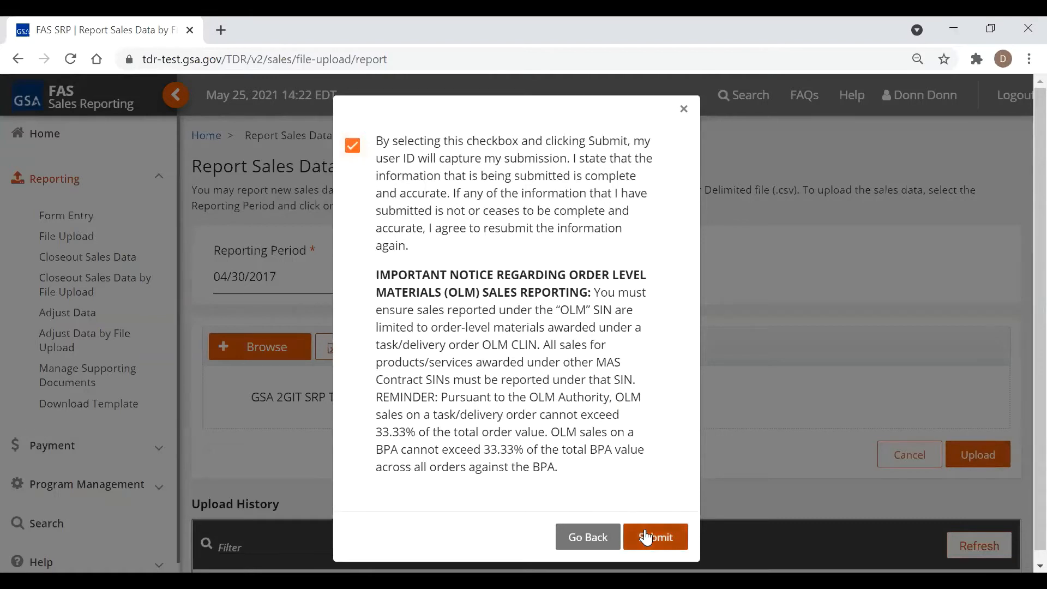
pyautogui.click(645, 536)
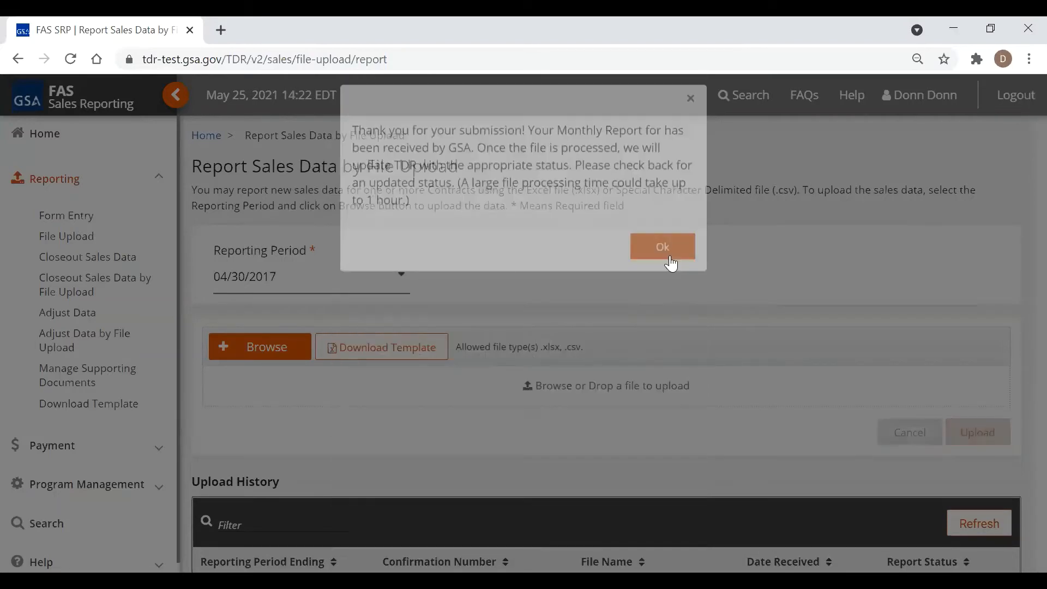
# Refresh Upload History until the 04/30/2017 upload reads SUBMITTED, then return Home
pyautogui.click(656, 261)
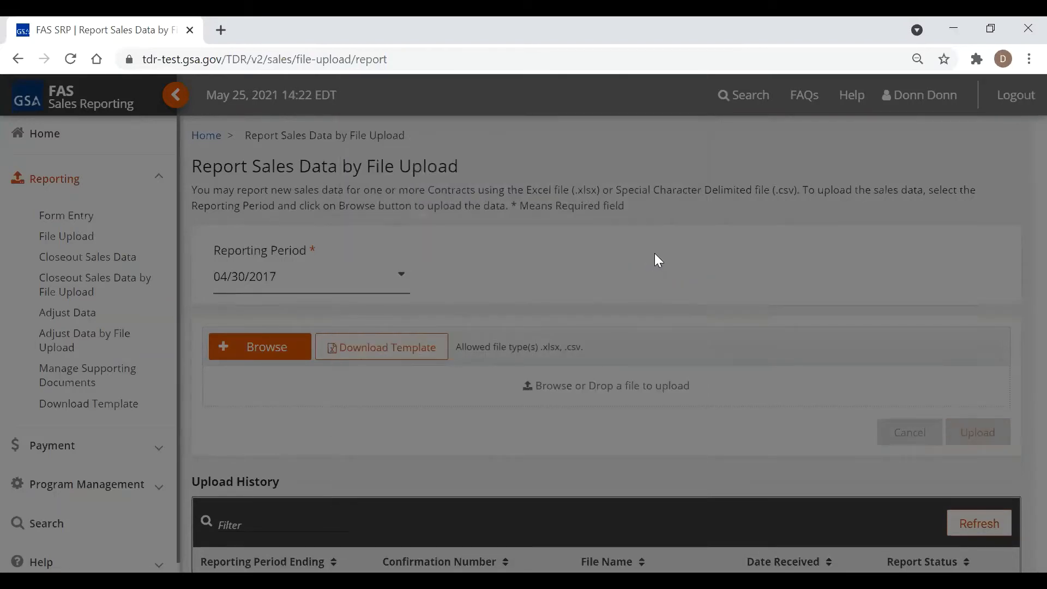
pyautogui.scroll(-1, 660, 355)
pyautogui.scroll(-2, 660, 355)
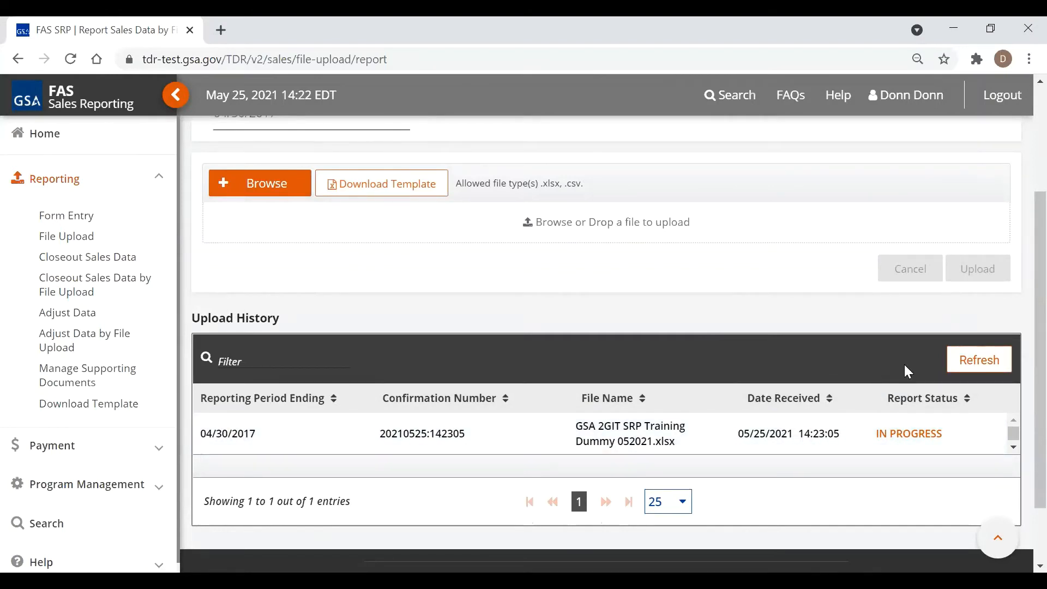
pyautogui.click(999, 371)
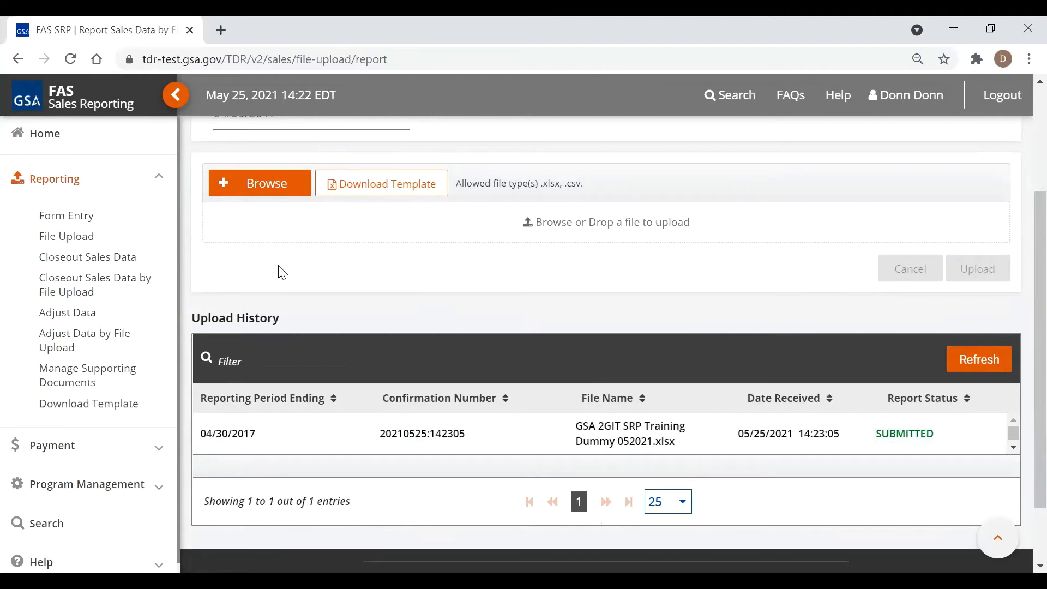
pyautogui.click(69, 143)
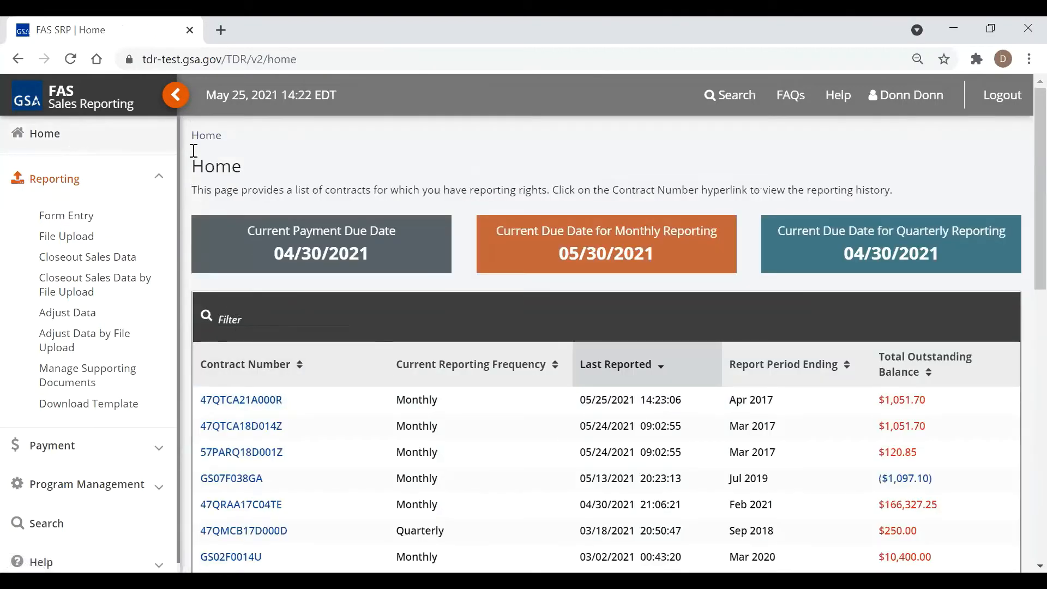
# Navigate to Reporting > File Upload, listing the 04/30/2017 and 03/31/2017 uploads as SUBMITTED
pyautogui.click(175, 94)
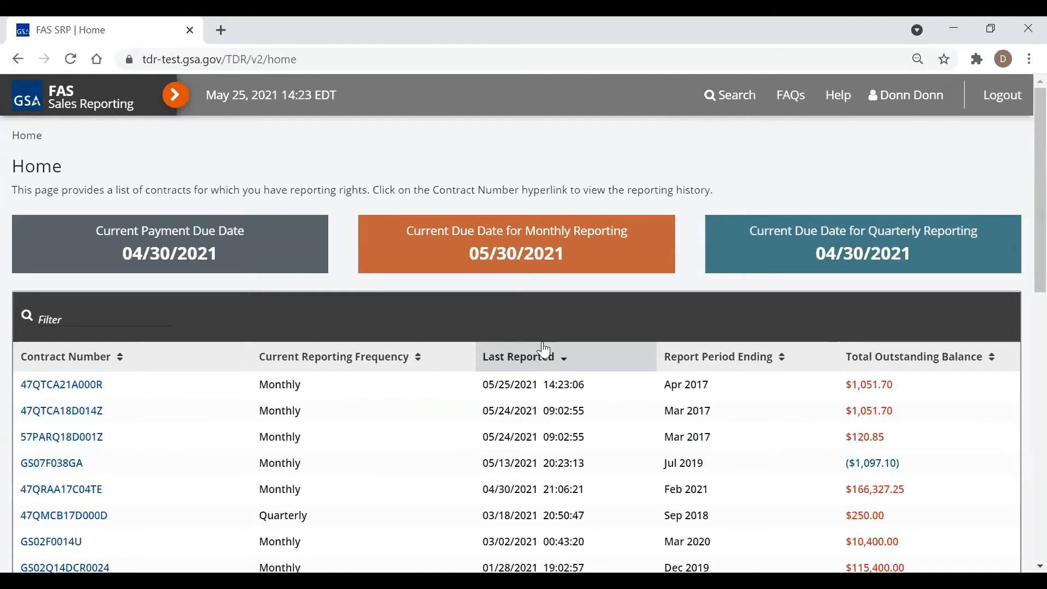
pyautogui.click(173, 96)
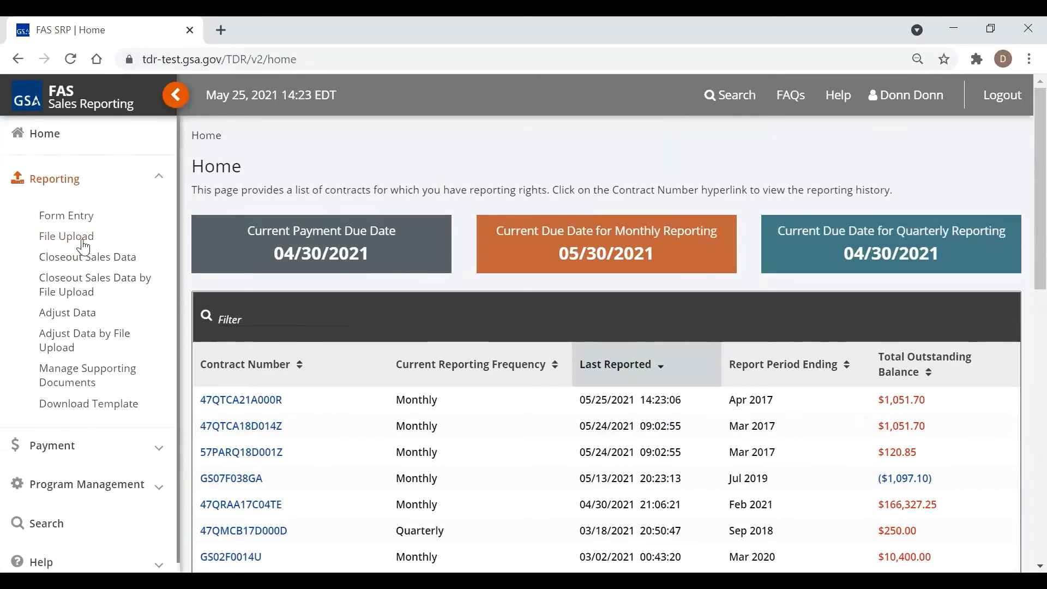
pyautogui.click(83, 239)
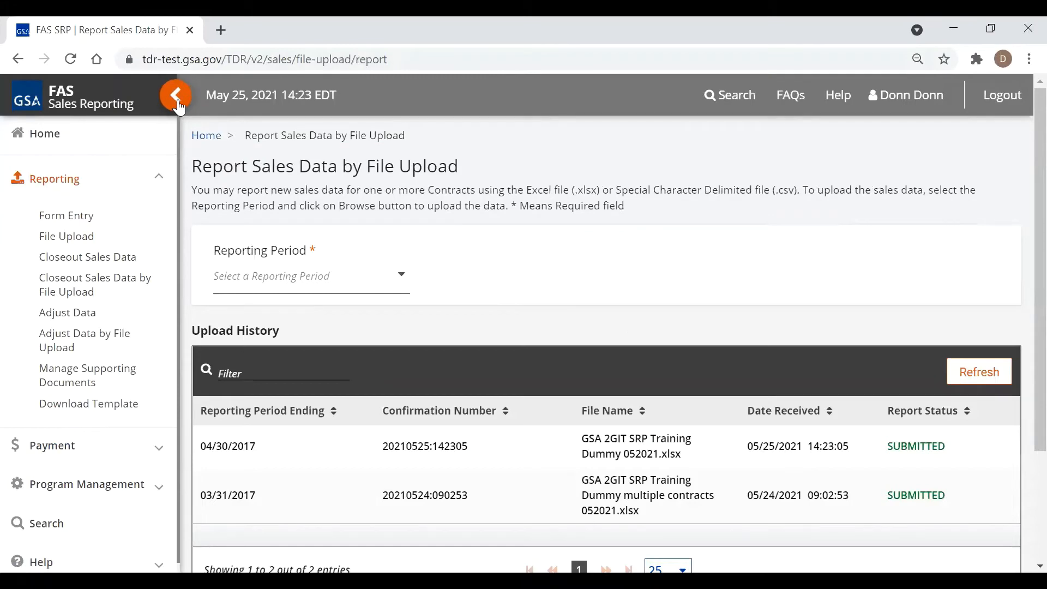
pyautogui.click(177, 105)
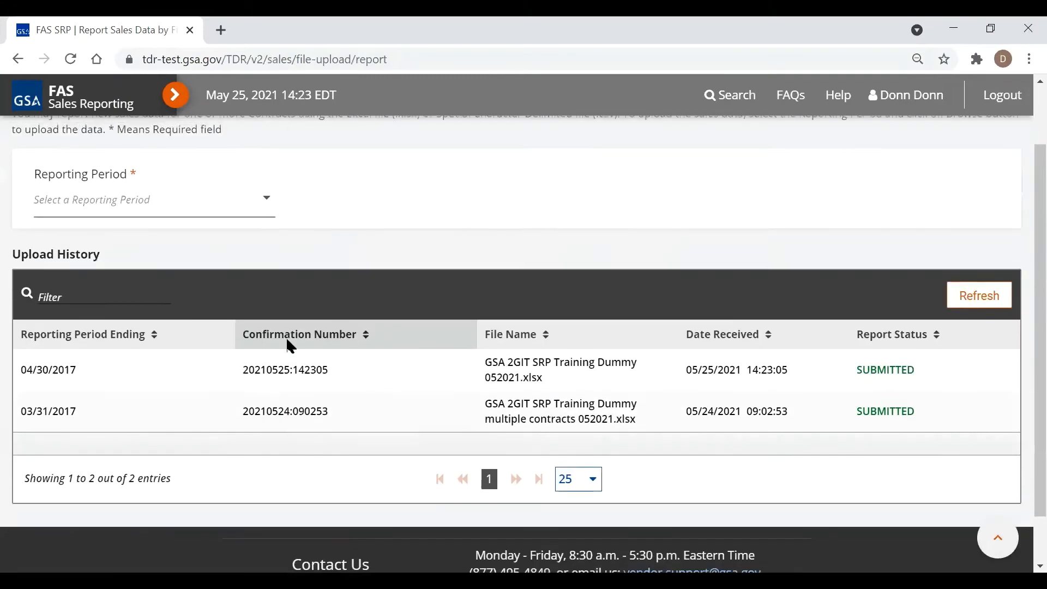
pyautogui.scroll(-2, 409, 308)
pyautogui.scroll(2, 428, 311)
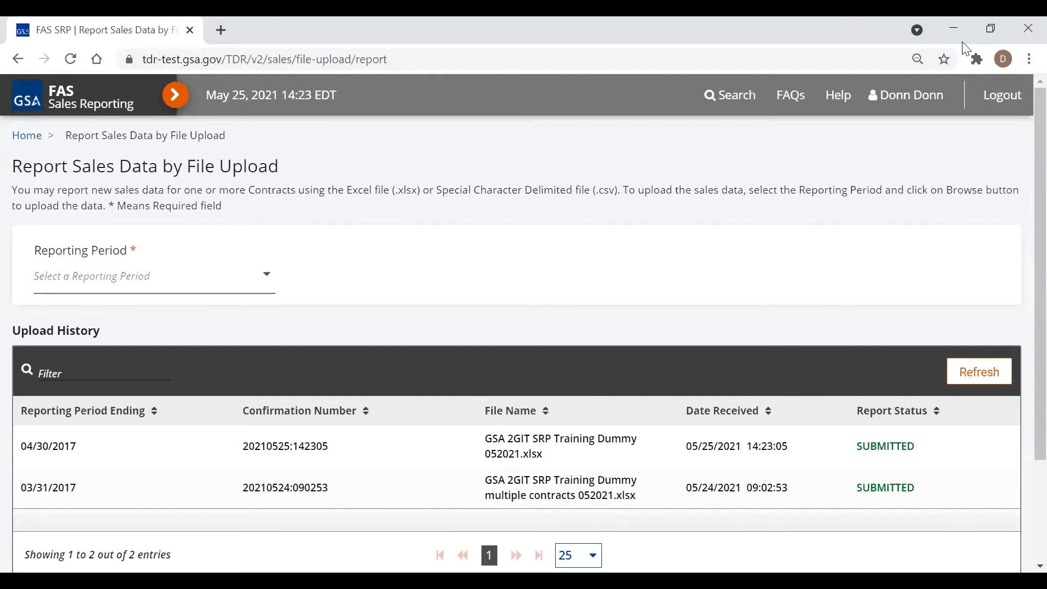
# Choose 05/31/2017 as the reporting period
pyautogui.click(267, 276)
pyautogui.scroll(-10, 132, 375)
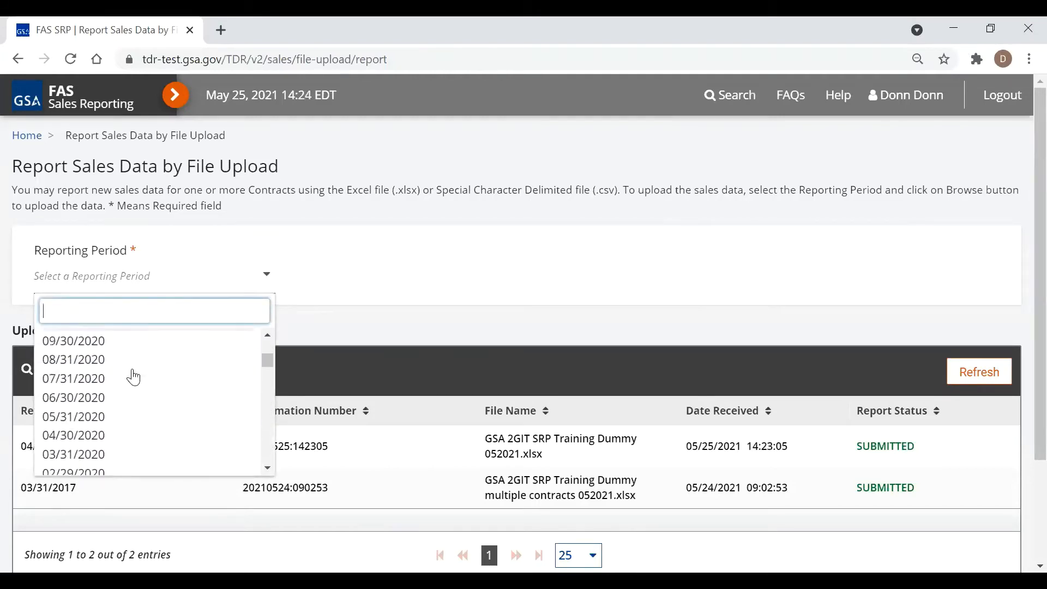
pyautogui.scroll(-10, 135, 375)
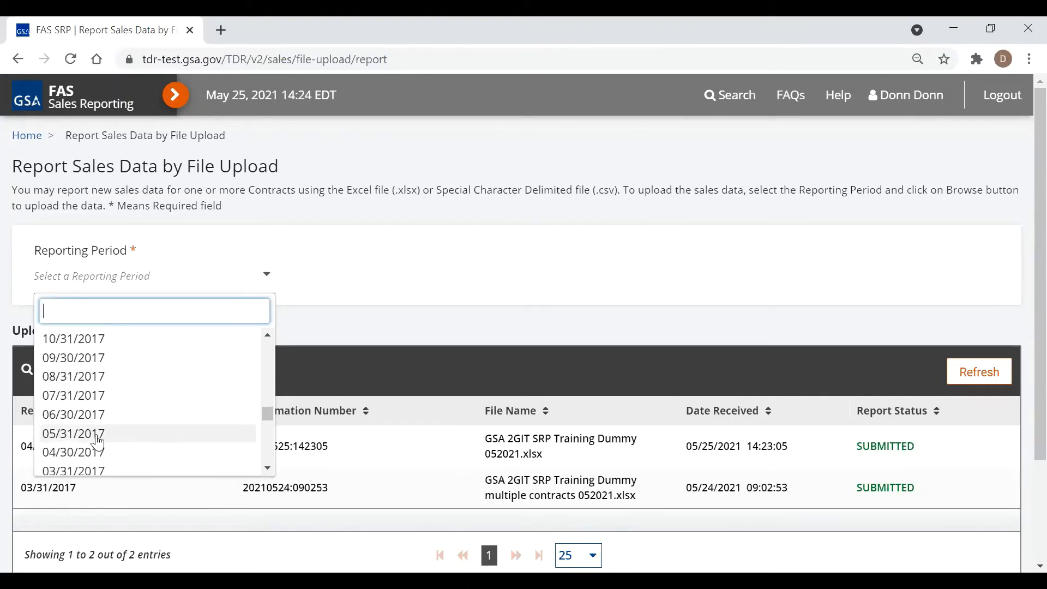
pyautogui.click(98, 434)
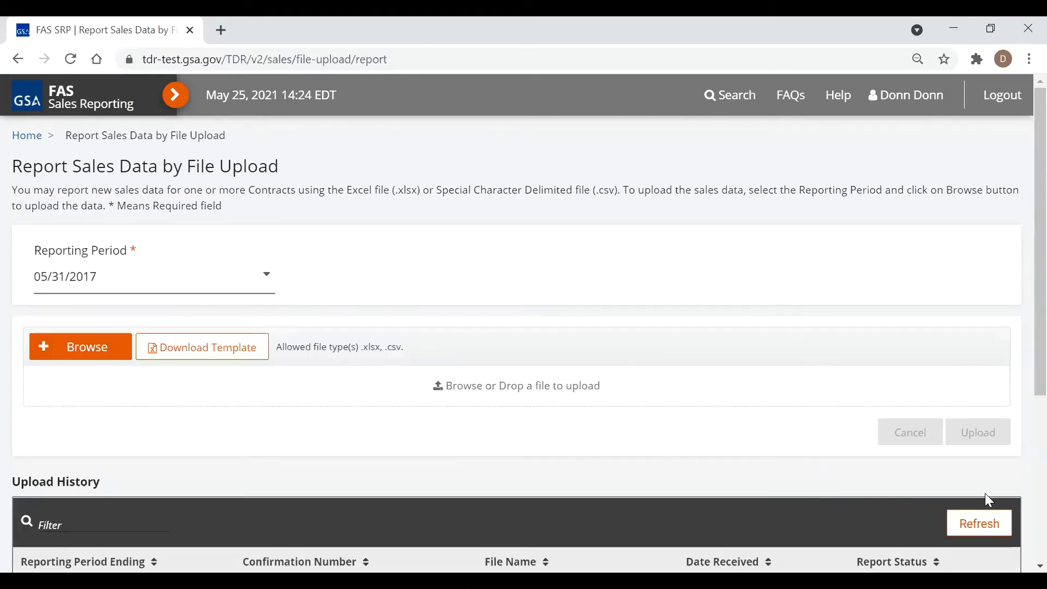
# Attach GSA 2GIT SRP Training Dummy 052021.xlsx and start the upload
pyautogui.click(82, 346)
pyautogui.click(110, 342)
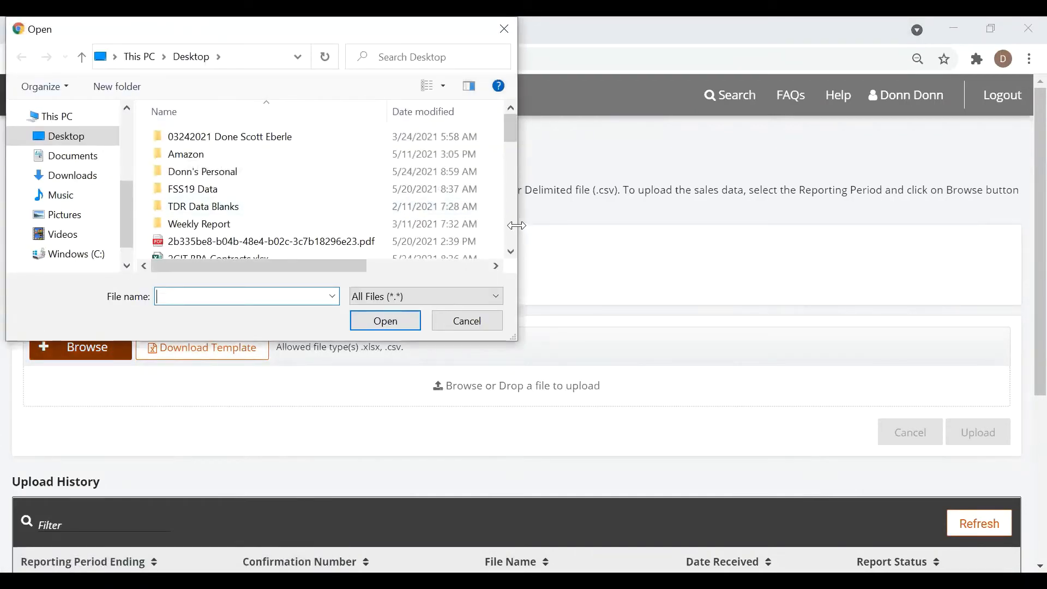
pyautogui.scroll(-5, 515, 226)
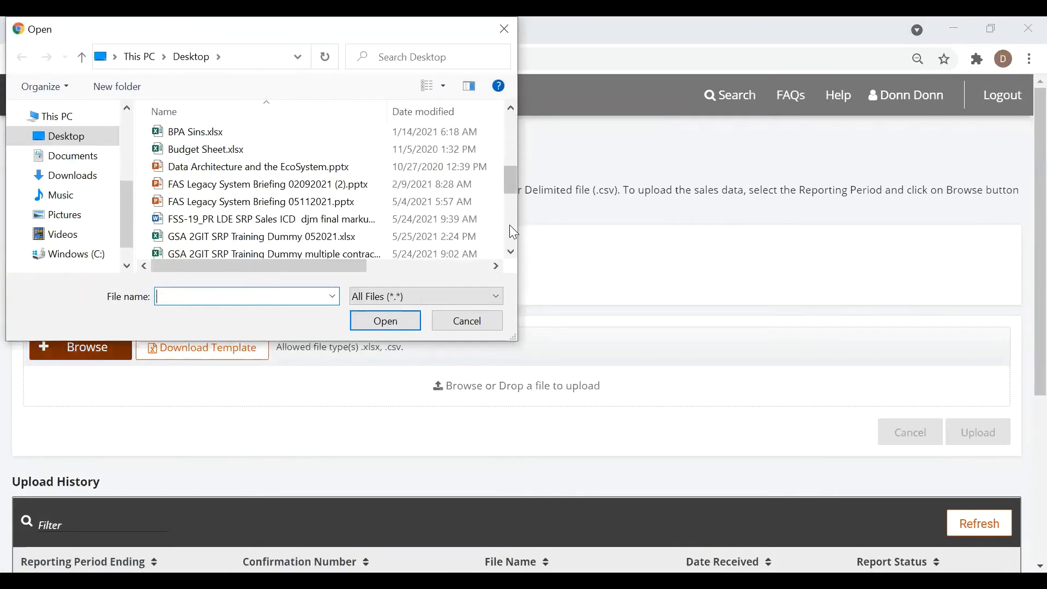
pyautogui.click(289, 243)
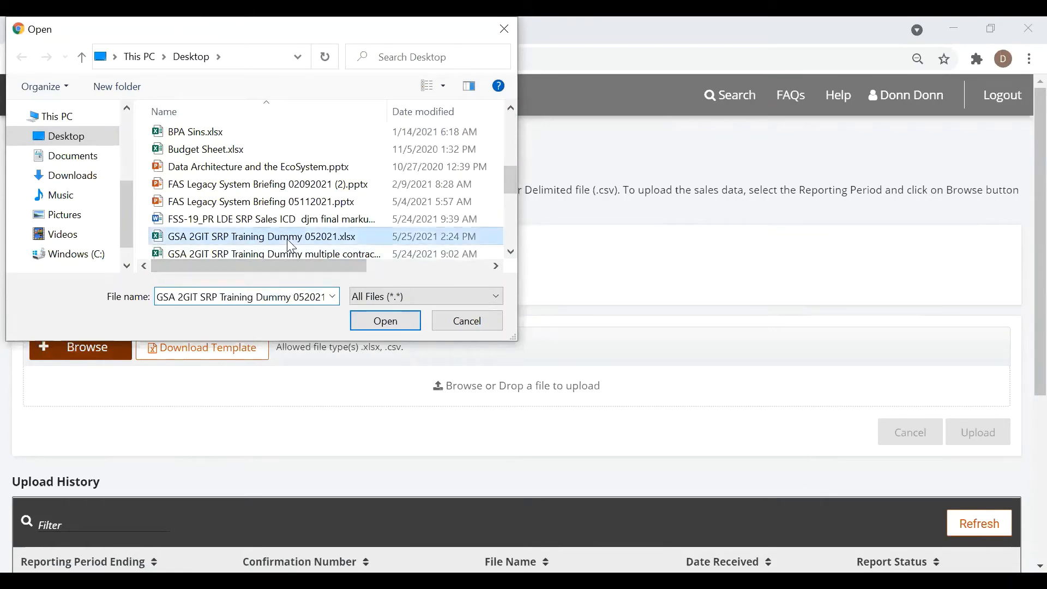
pyautogui.doubleClick(291, 246)
pyautogui.click(970, 454)
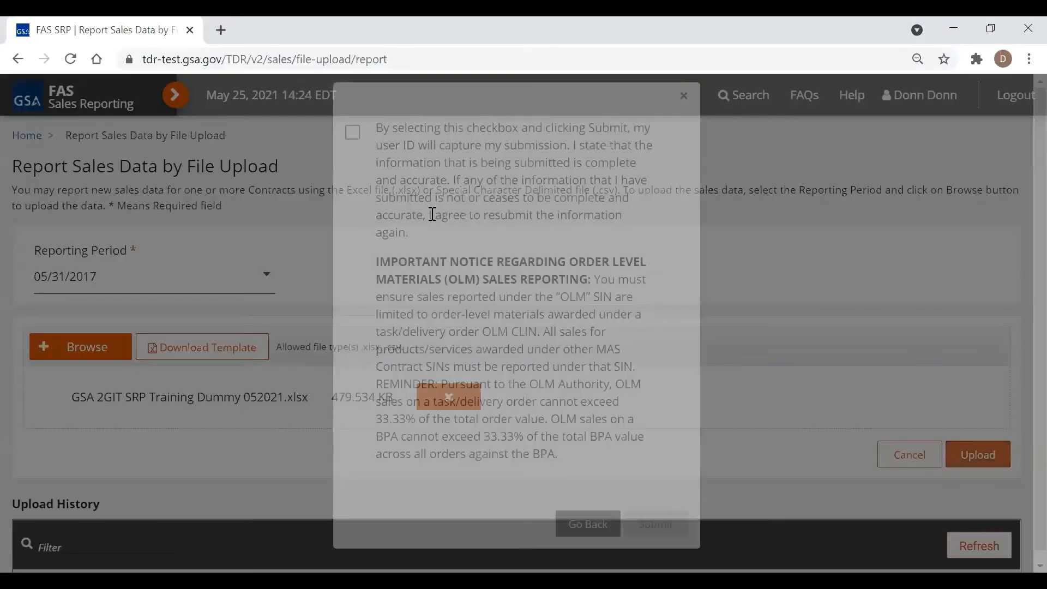
# Certify and submit the 05/31/2017 upload, then refresh history until it shows REJECTED
pyautogui.click(433, 214)
pyautogui.click(680, 526)
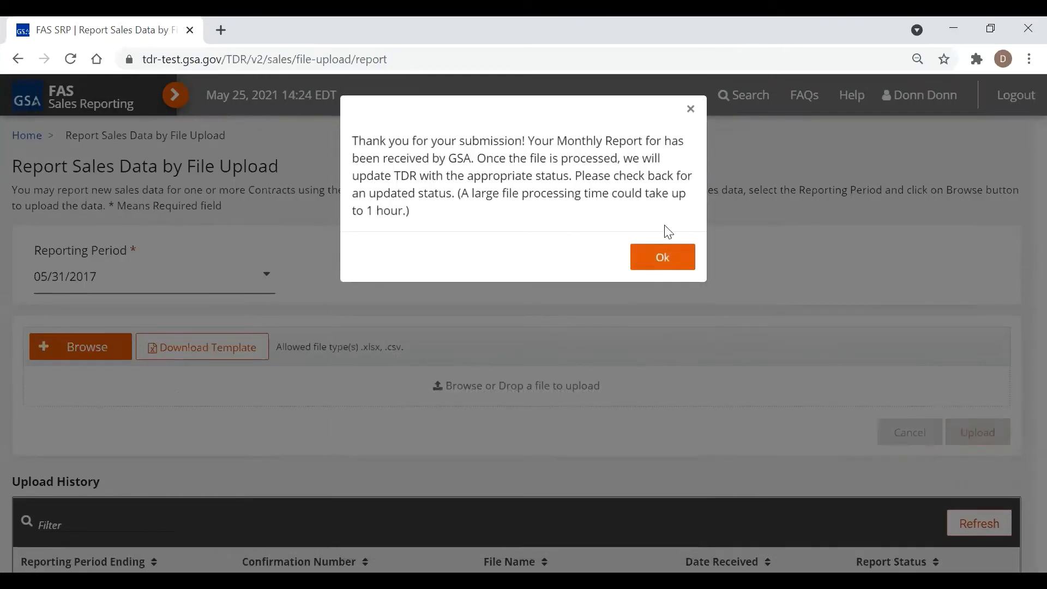
pyautogui.click(667, 257)
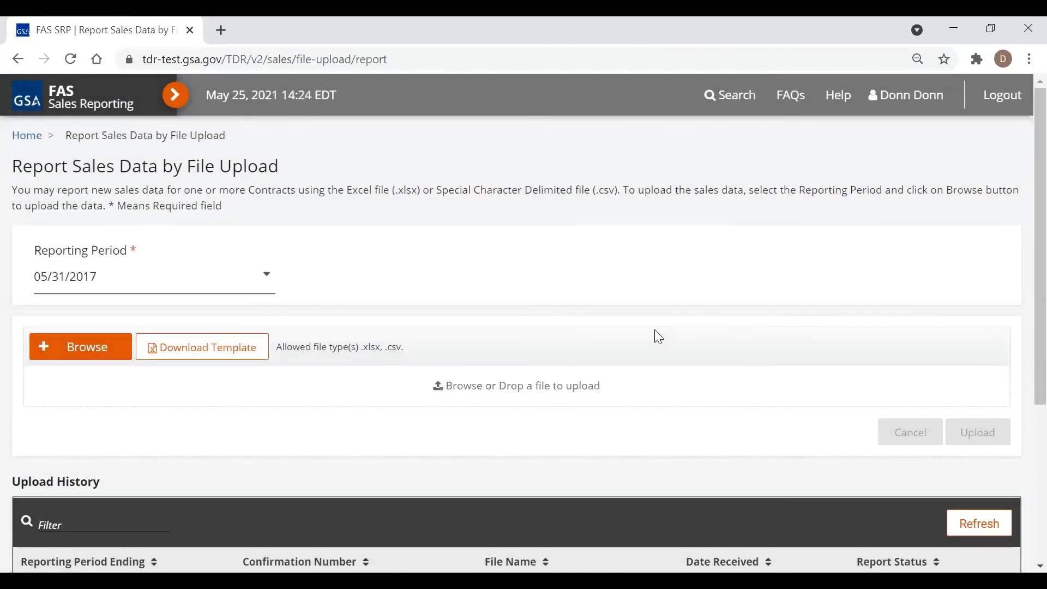
pyautogui.scroll(-3, 688, 329)
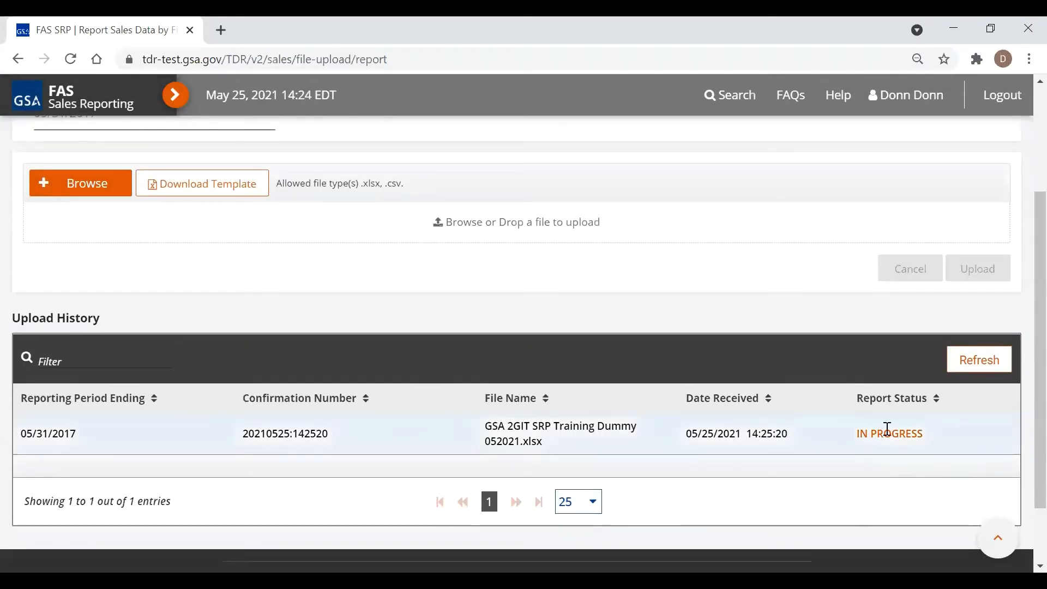
pyautogui.click(975, 363)
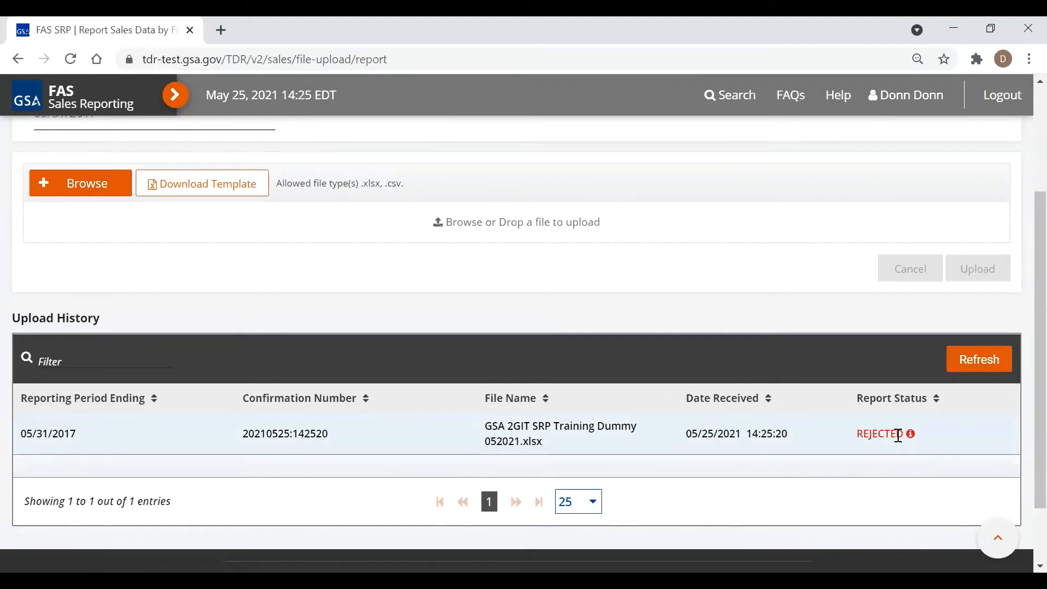
pyautogui.click(911, 434)
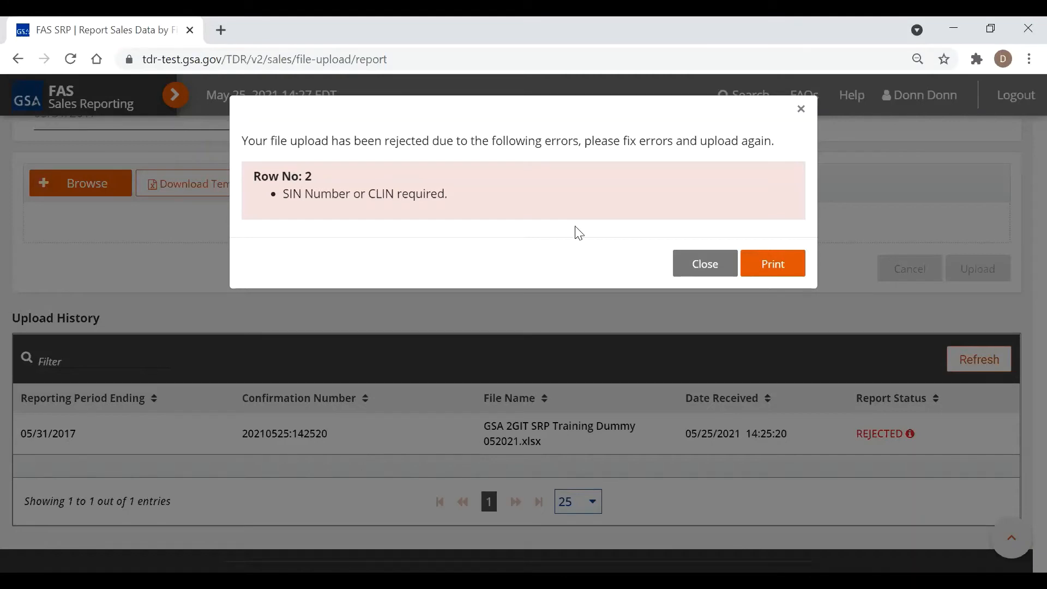
pyautogui.click(704, 263)
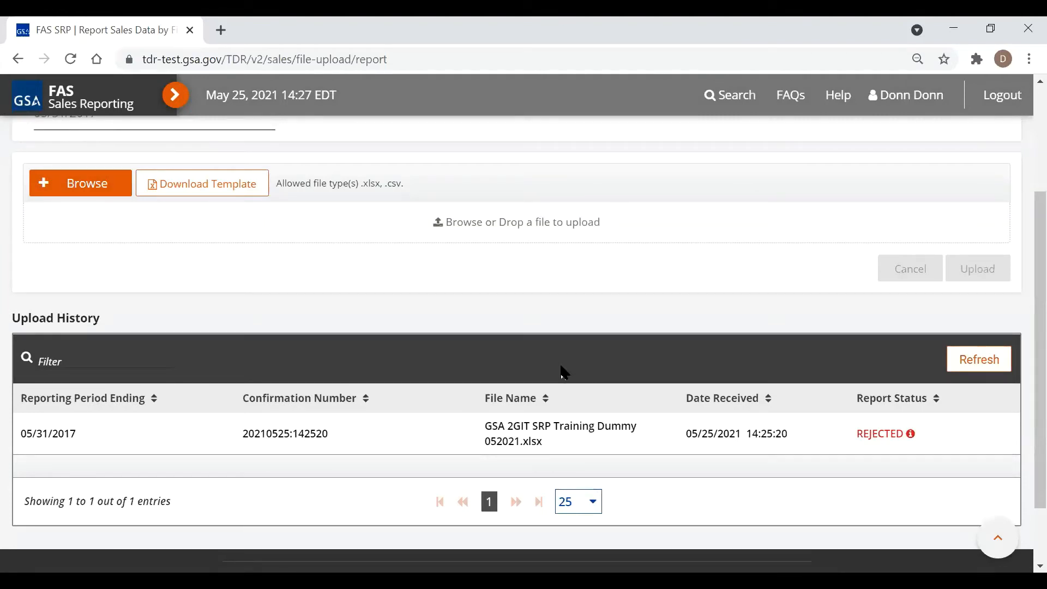
# Open contract 47QTCA21A000R's reporting history from Home and select the 04/30/2017 SUBMITTED report
pyautogui.click(175, 101)
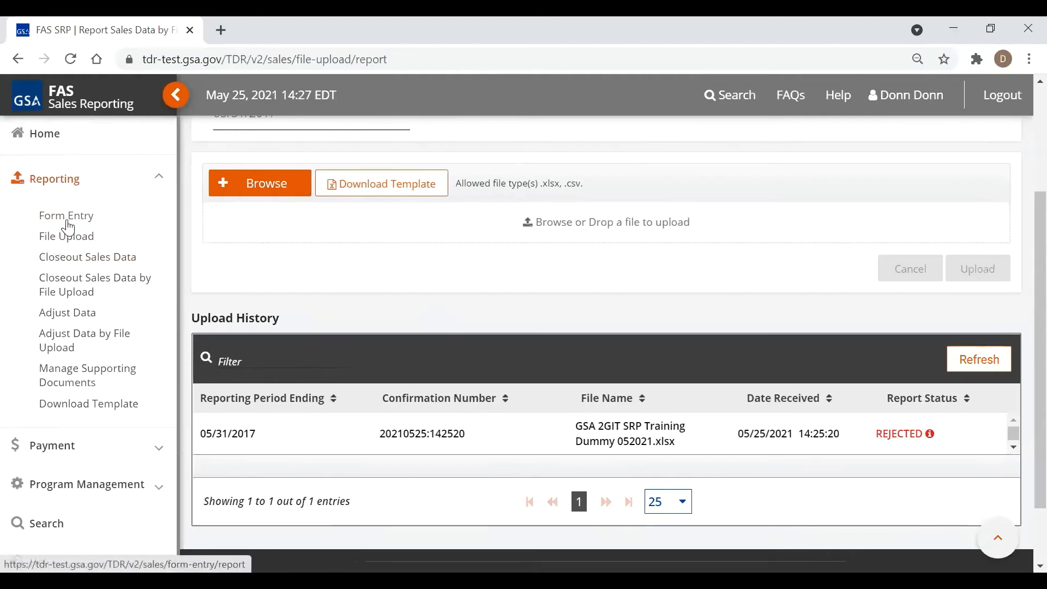
pyautogui.click(47, 134)
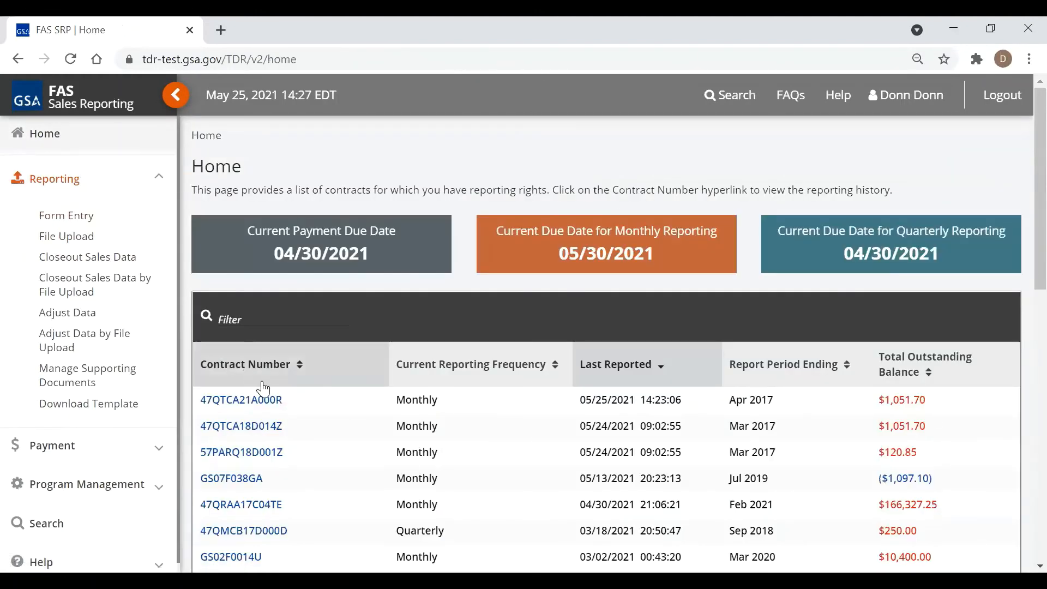
pyautogui.click(176, 99)
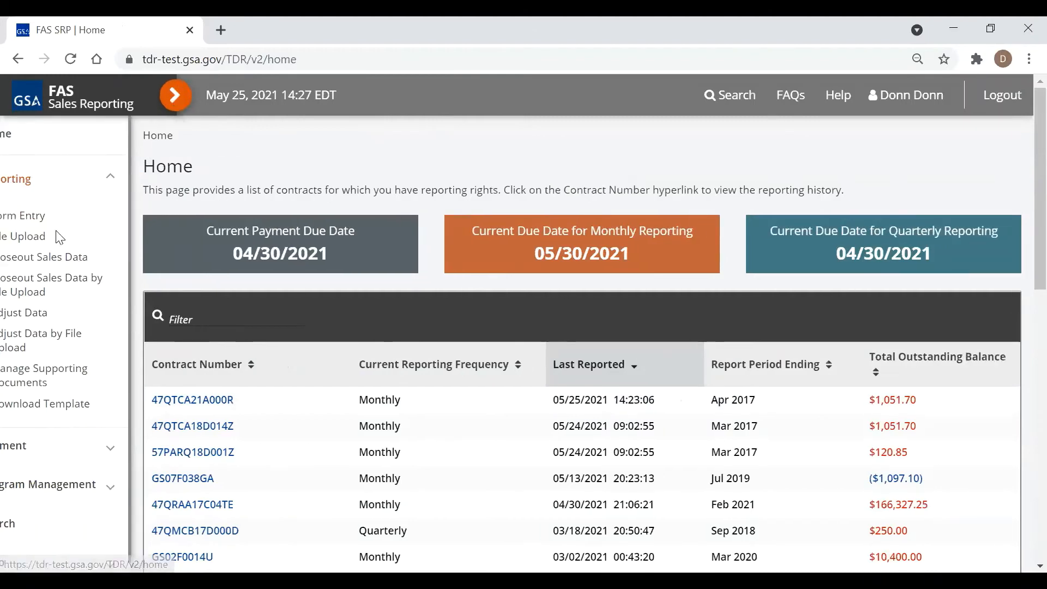
pyautogui.click(60, 383)
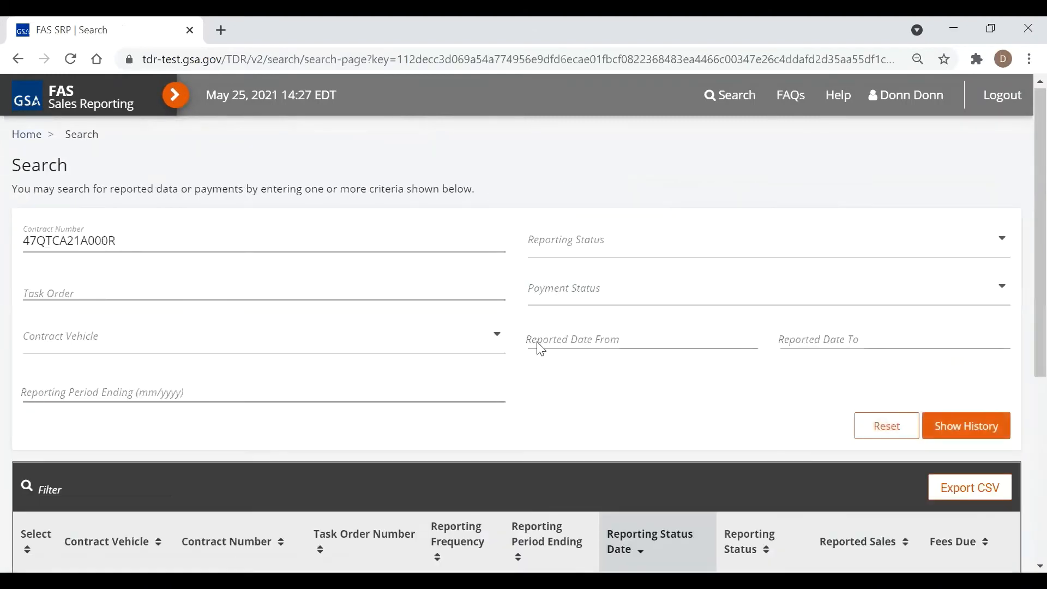
pyautogui.scroll(-5, 534, 344)
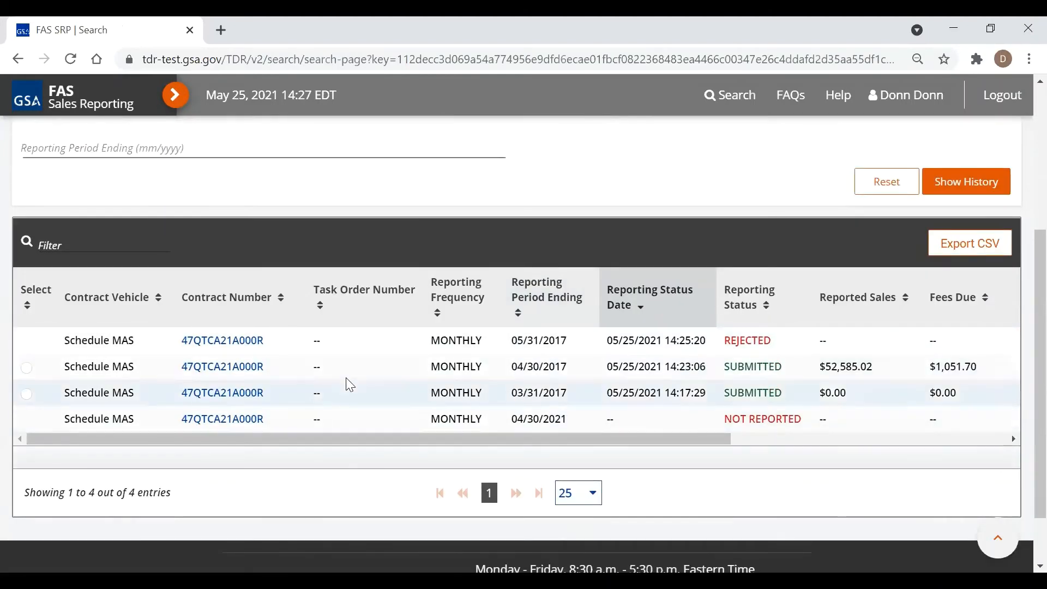
pyautogui.click(27, 368)
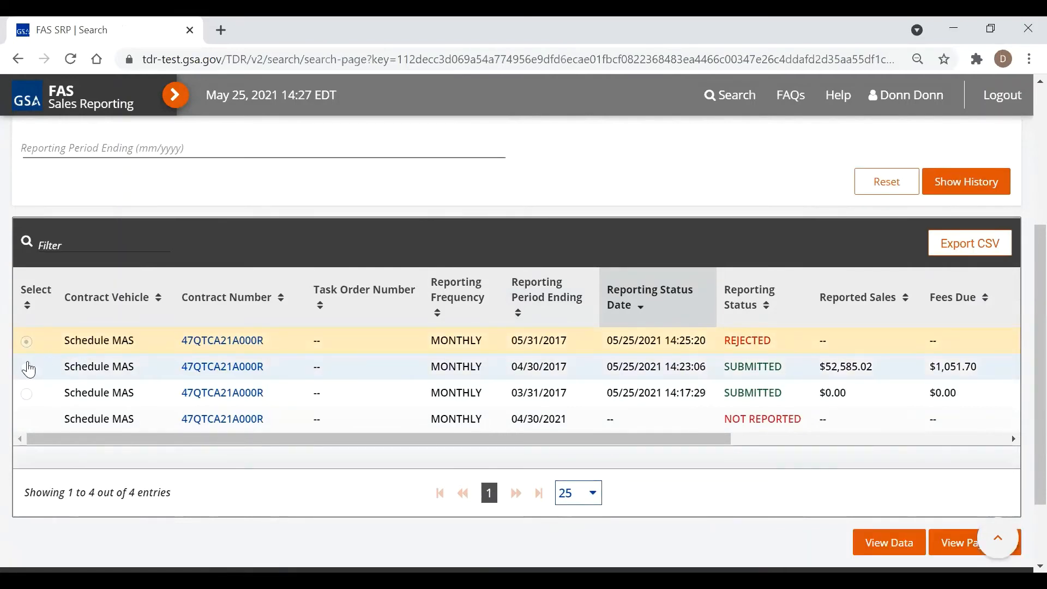
pyautogui.click(27, 370)
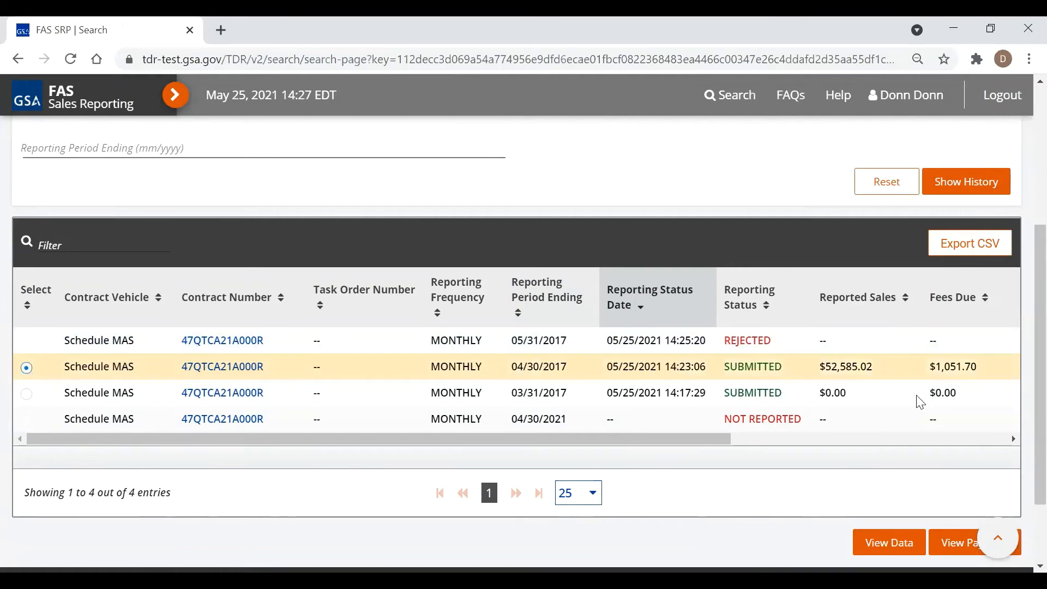
# View the 04/30/2017 sales data ($52,585.02 total, $1,051.70 fee) and download its sales report
pyautogui.click(879, 540)
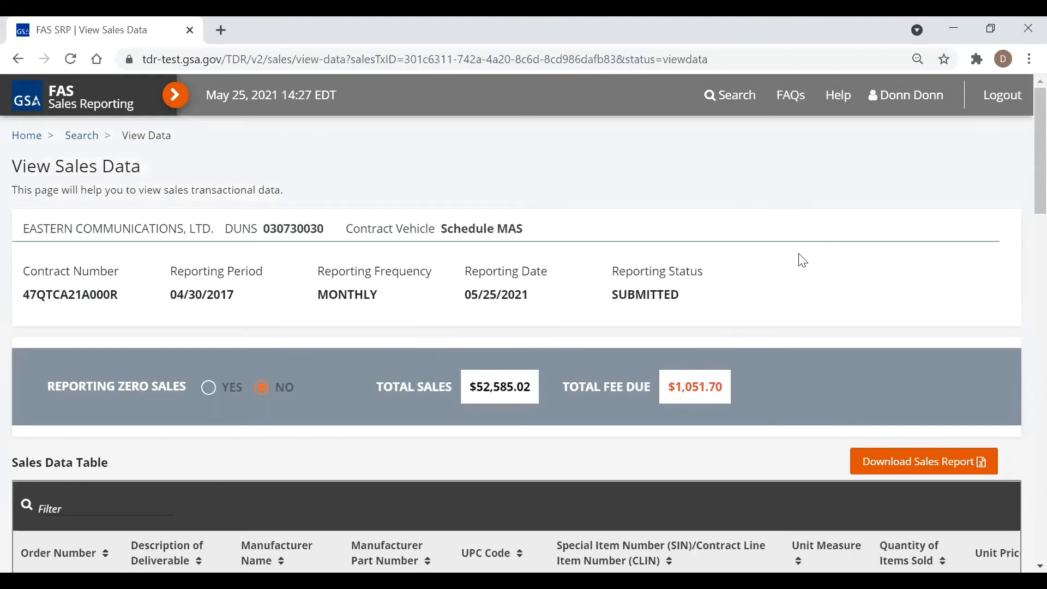
pyautogui.click(896, 466)
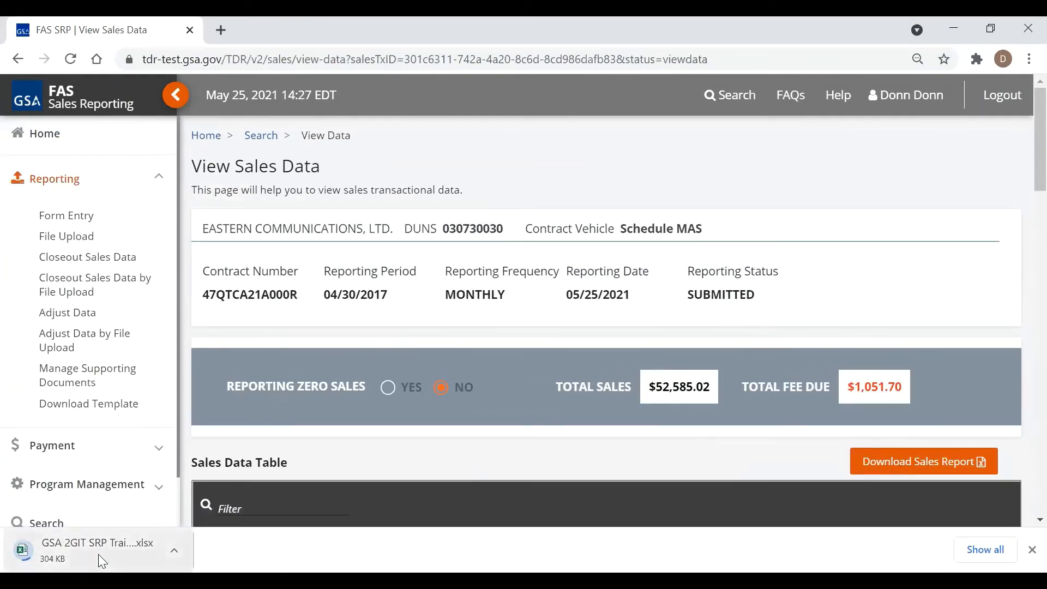
pyautogui.click(101, 541)
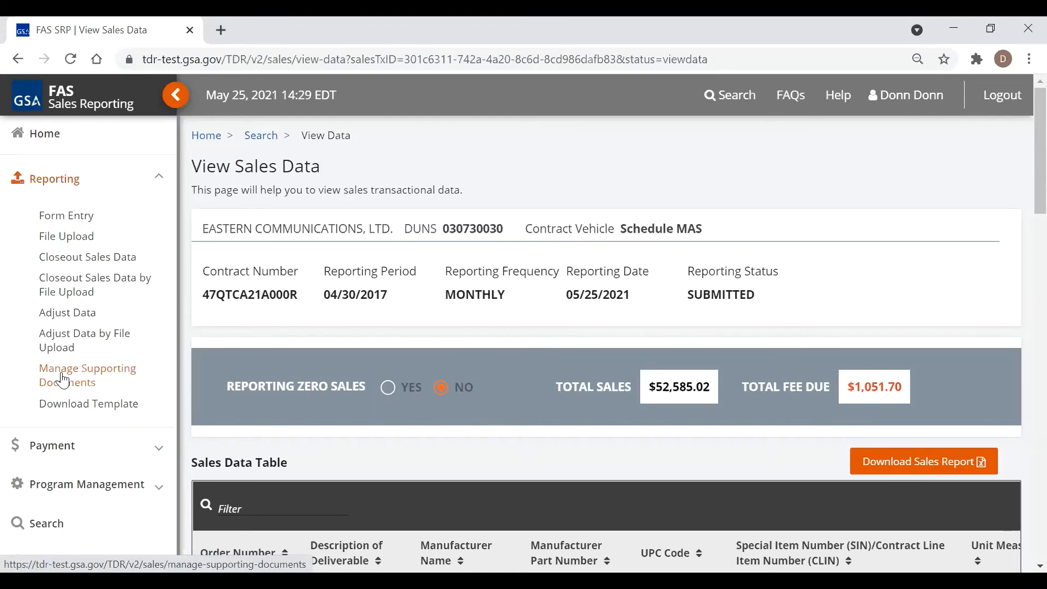
# Reopen the sidebar with the Reporting menu expanded
pyautogui.click(175, 95)
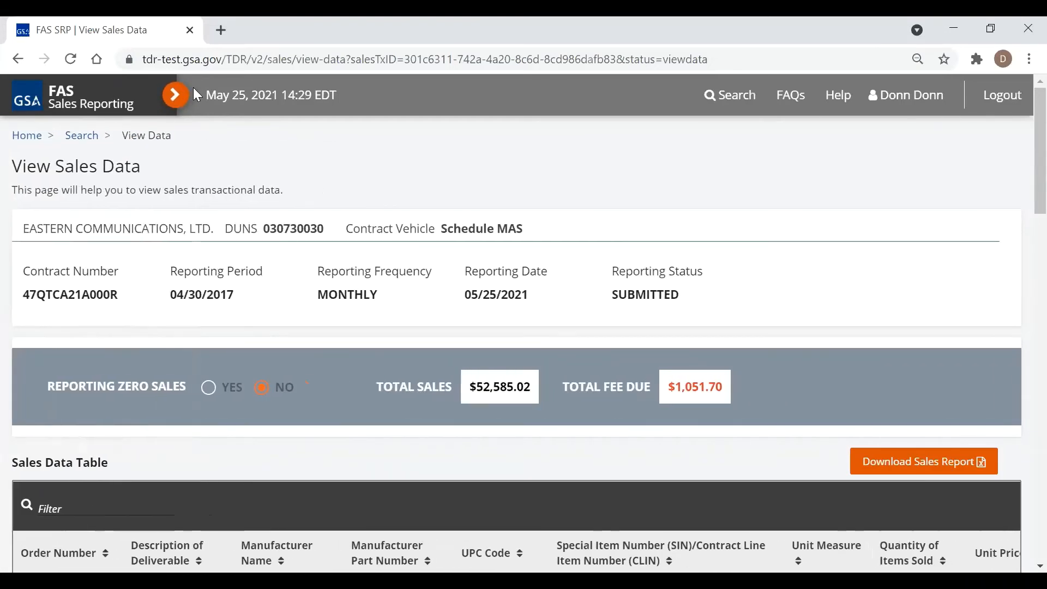
pyautogui.click(175, 95)
pyautogui.click(16, 182)
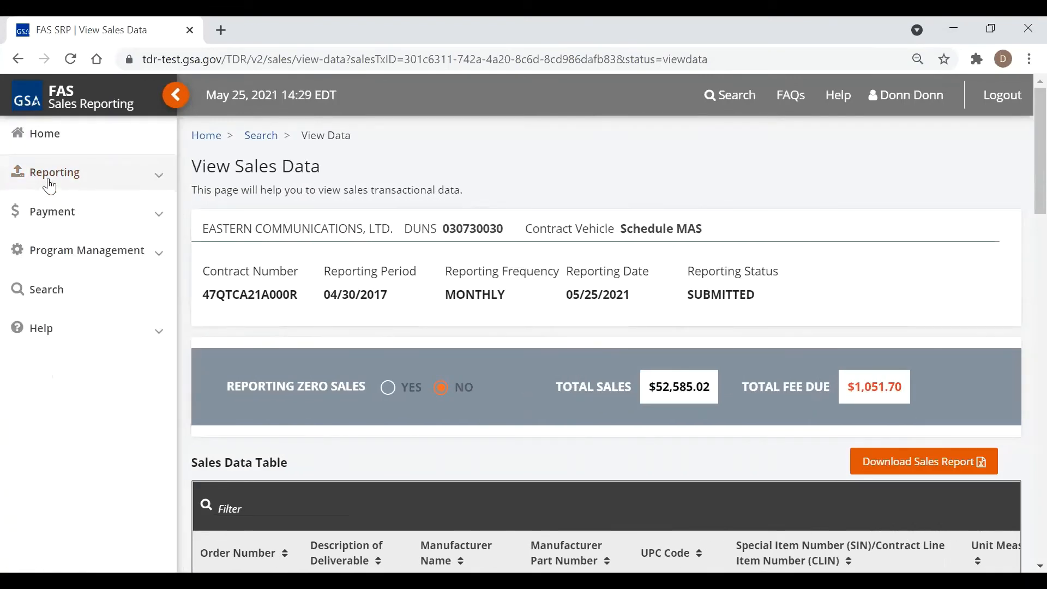
pyautogui.click(49, 187)
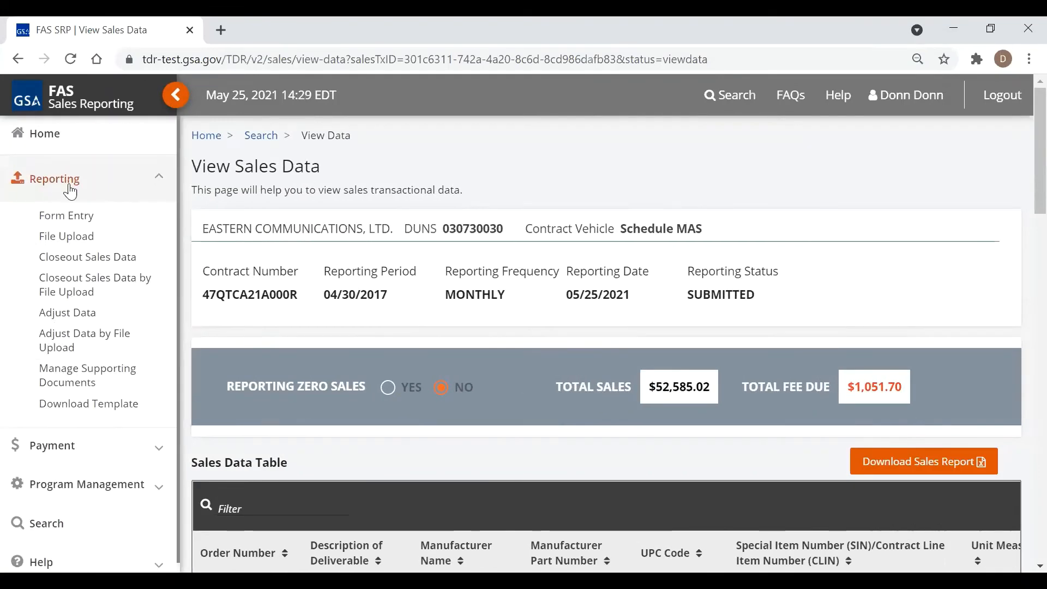
# On Manage Supporting Documents, select contract 47QTCA21A000R and period 03/31/2017 to load the upload area
pyautogui.click(91, 379)
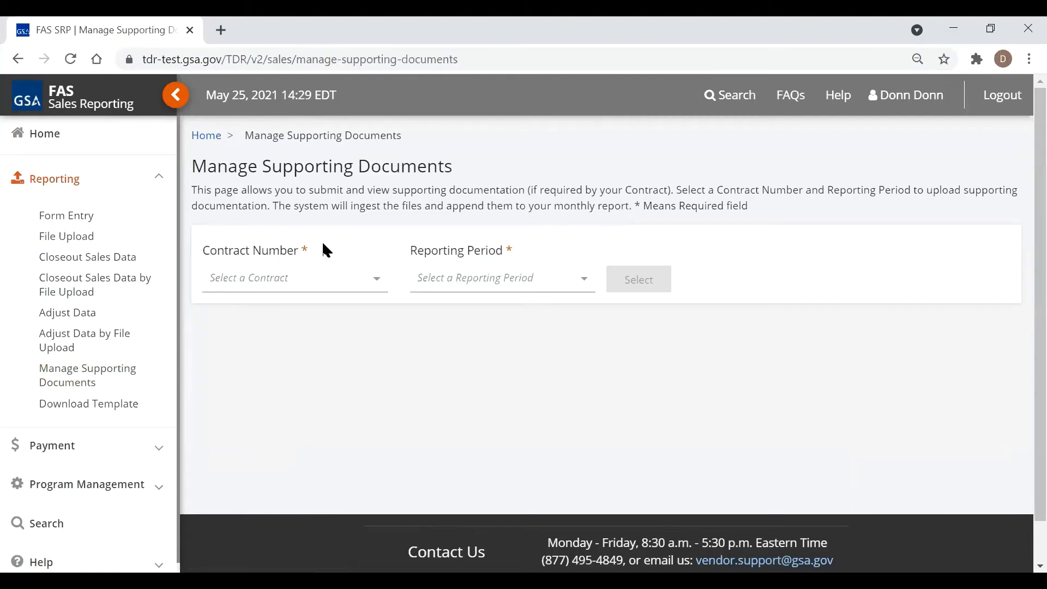
pyautogui.click(355, 278)
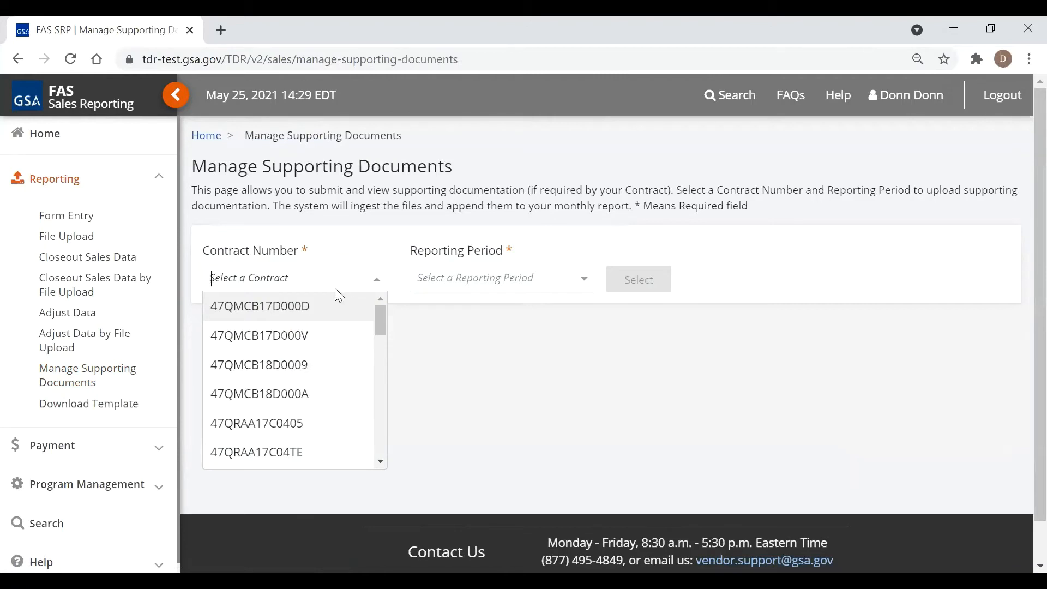
pyautogui.write('00')
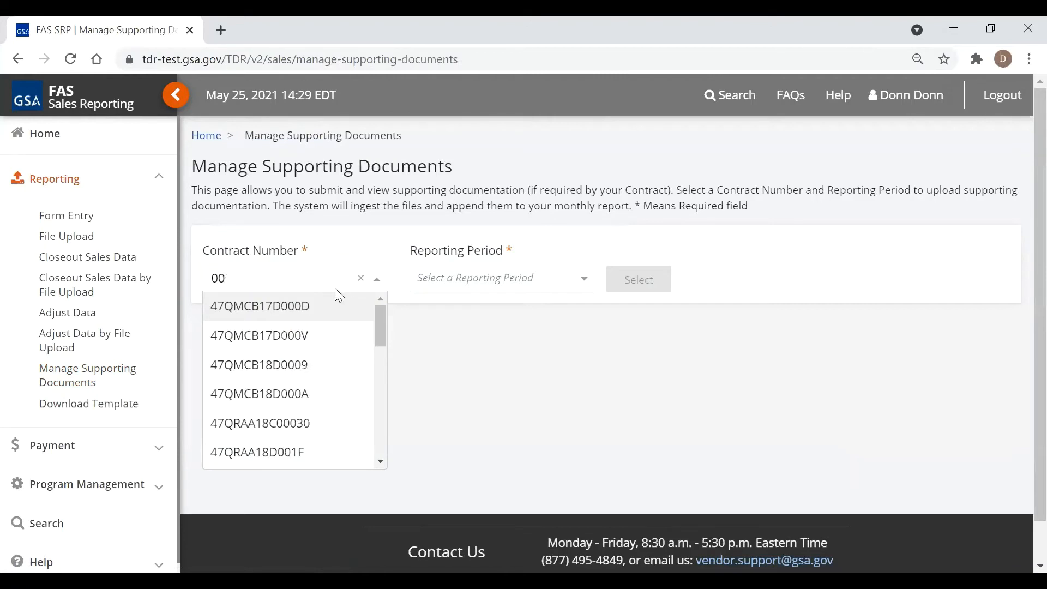
pyautogui.write('r')
pyautogui.click(261, 308)
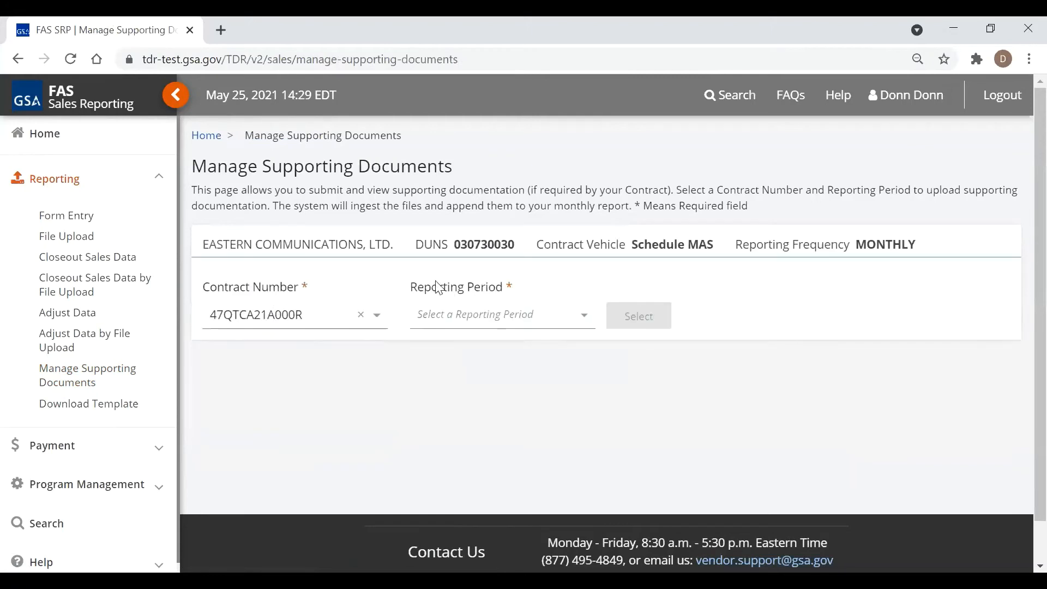
pyautogui.click(502, 315)
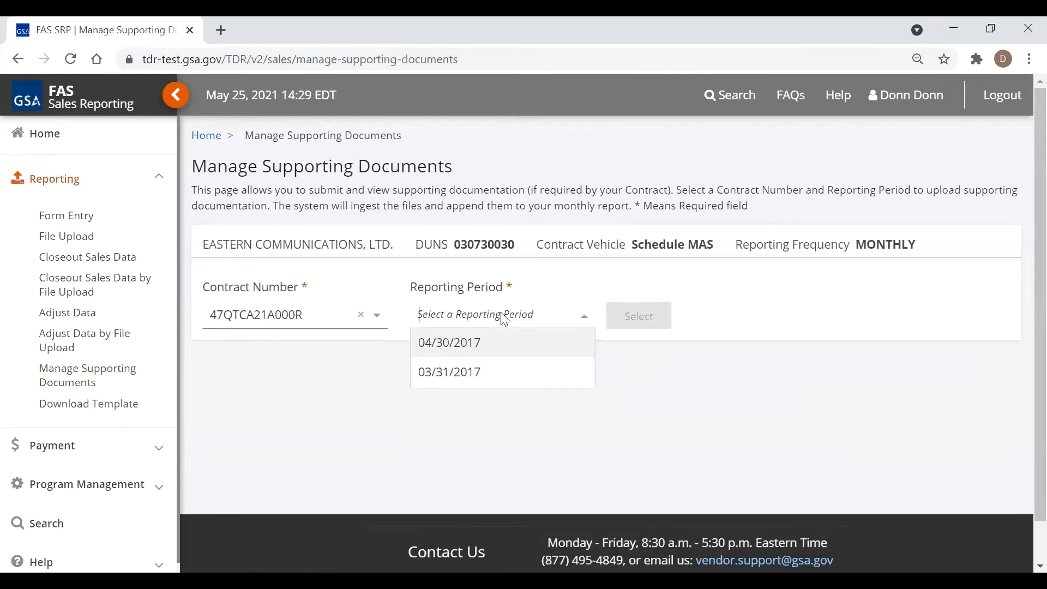
pyautogui.click(461, 371)
pyautogui.click(652, 332)
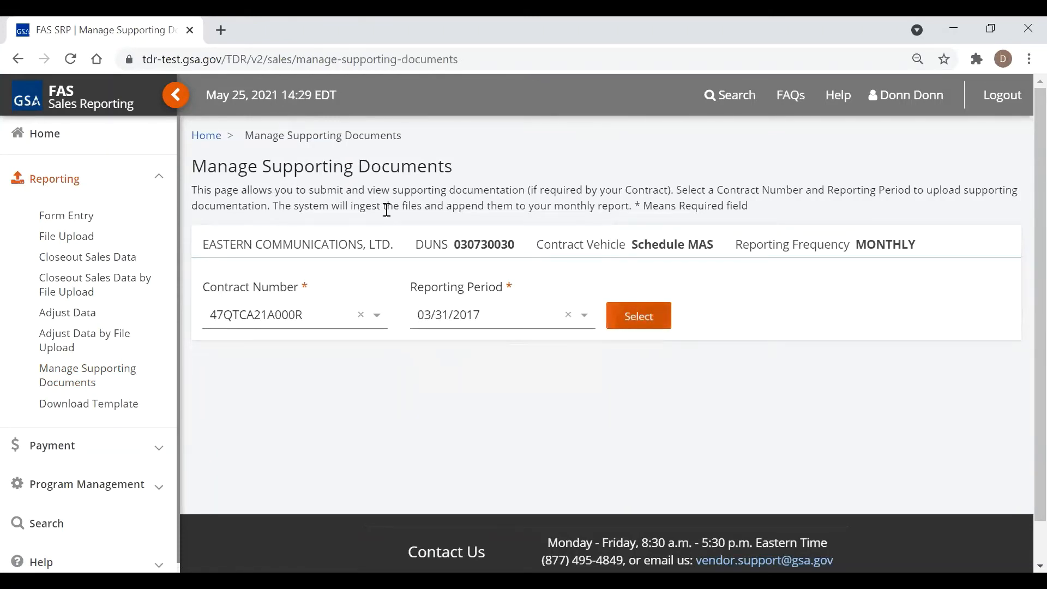
pyautogui.click(175, 95)
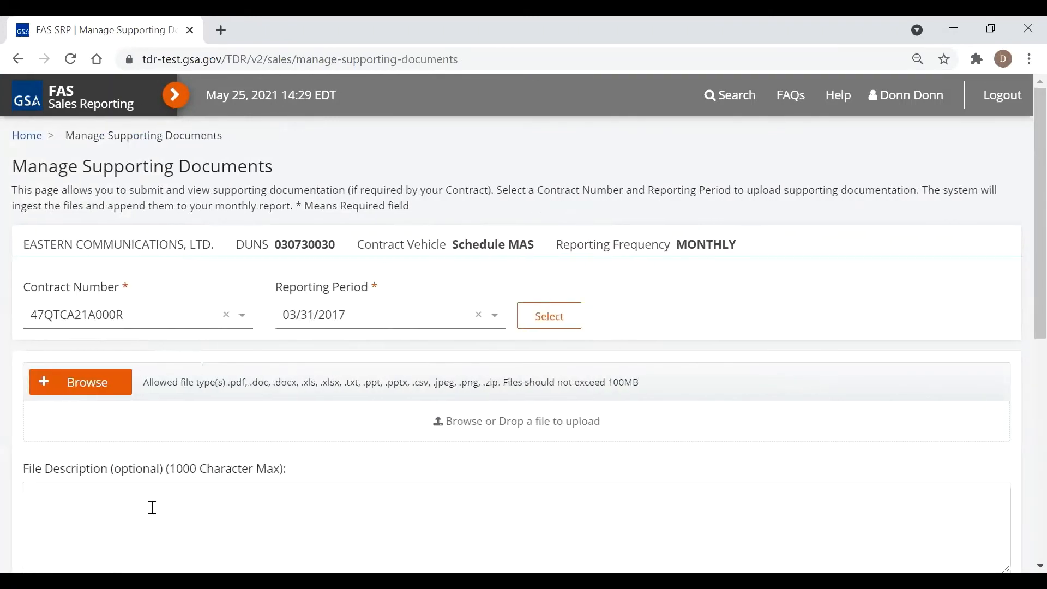
# Attach the supporting PDF from the Desktop with description 'March Report for 2017'
pyautogui.click(78, 379)
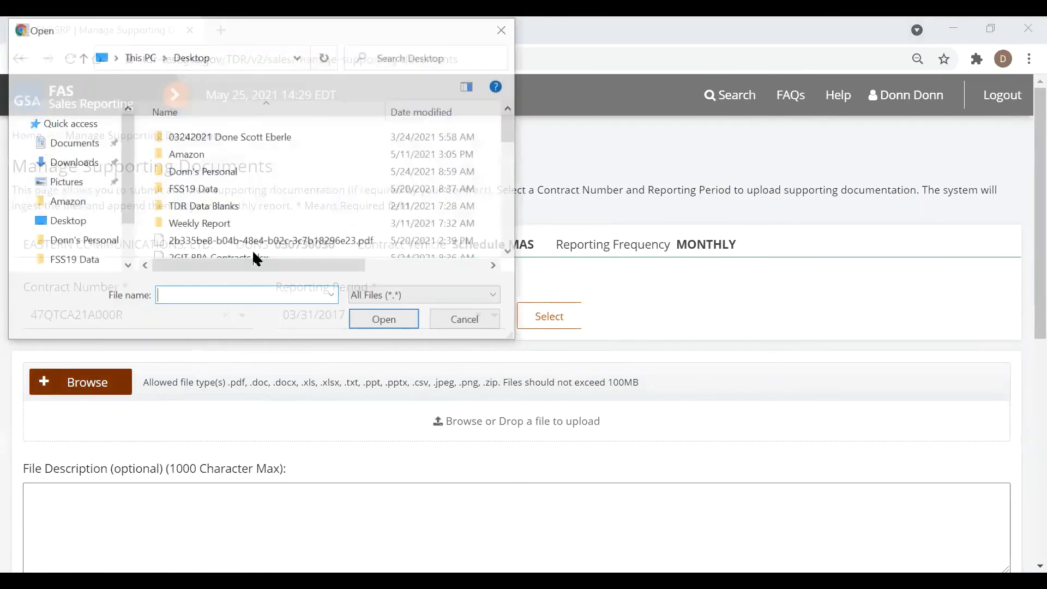
pyautogui.click(268, 246)
pyautogui.press('Return')
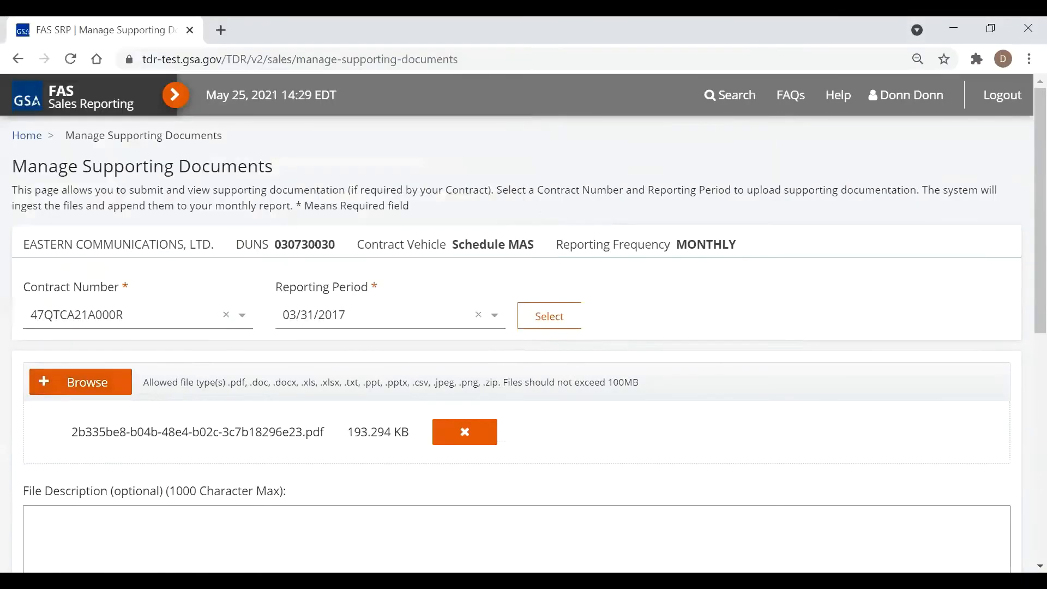
pyautogui.scroll(-2, 360, 431)
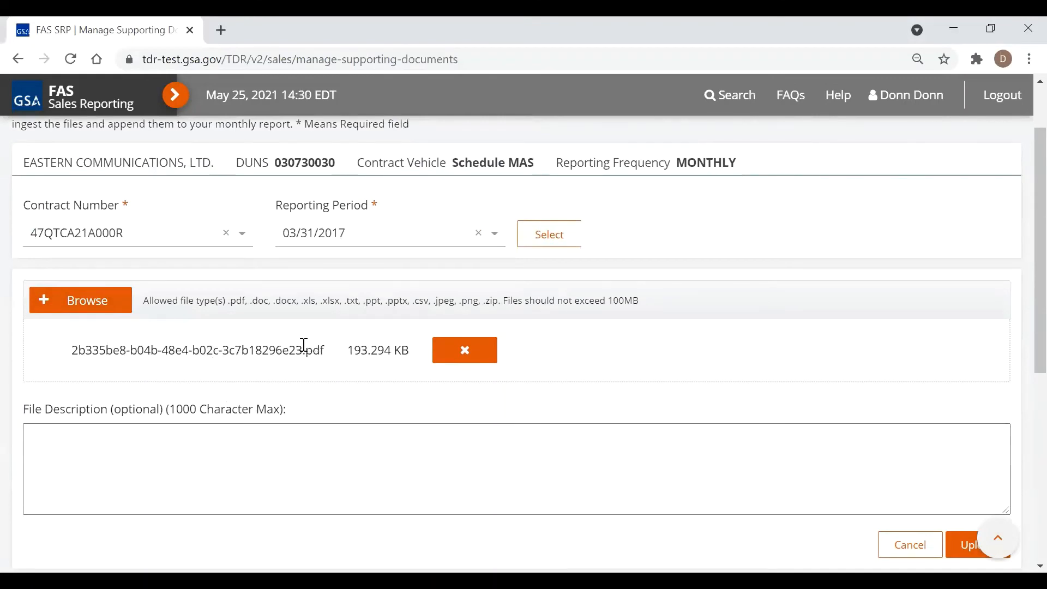
pyautogui.click(131, 445)
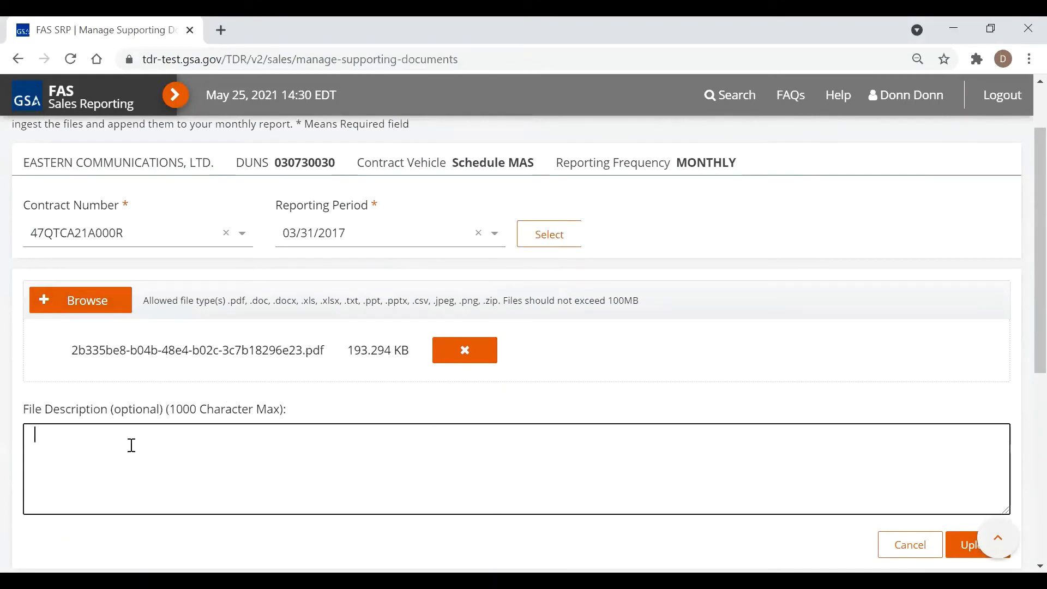
pyautogui.write('March Report for 2017')
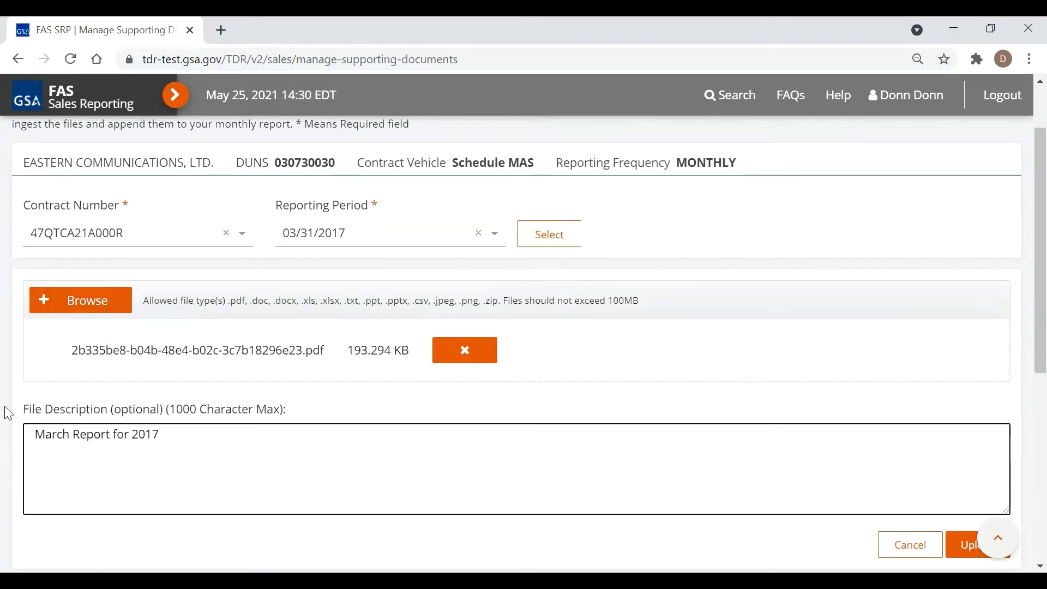
# Upload the PDF so it appears under Supporting Documents
pyautogui.scroll(-1, 841, 438)
pyautogui.click(975, 461)
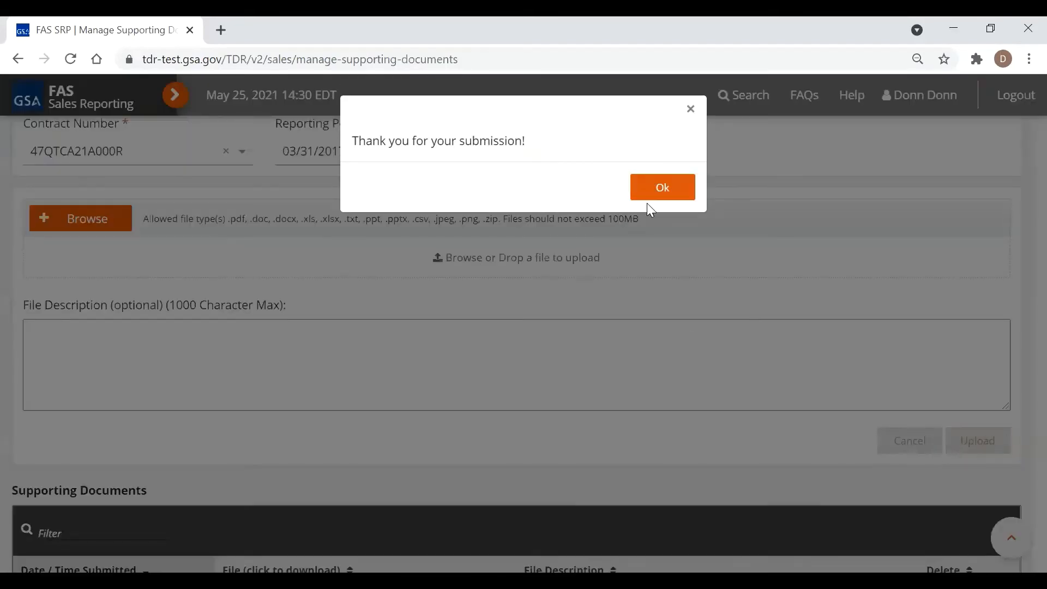
pyautogui.click(657, 191)
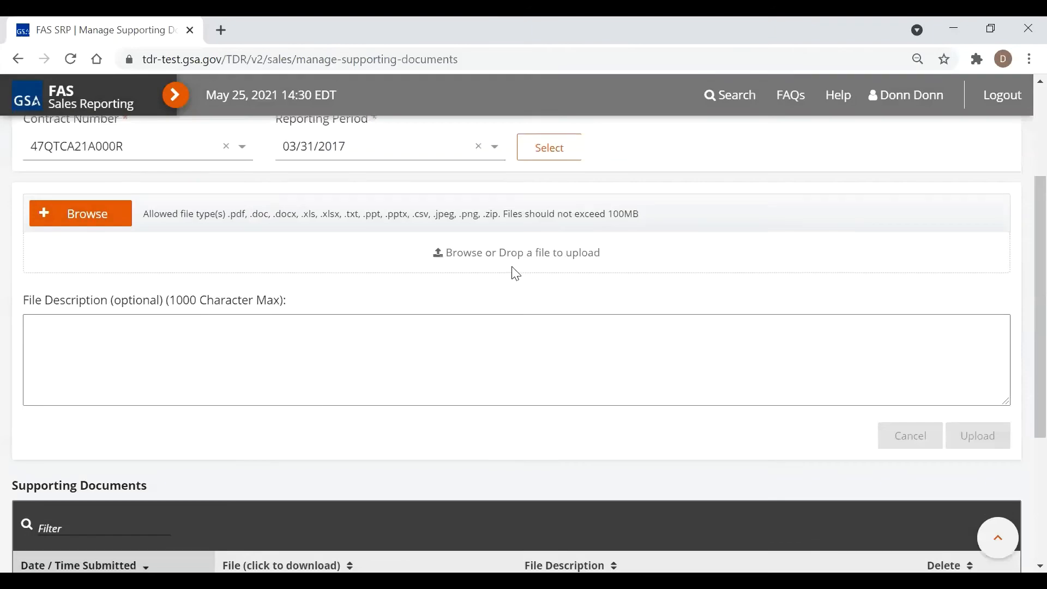
pyautogui.scroll(-3, 515, 273)
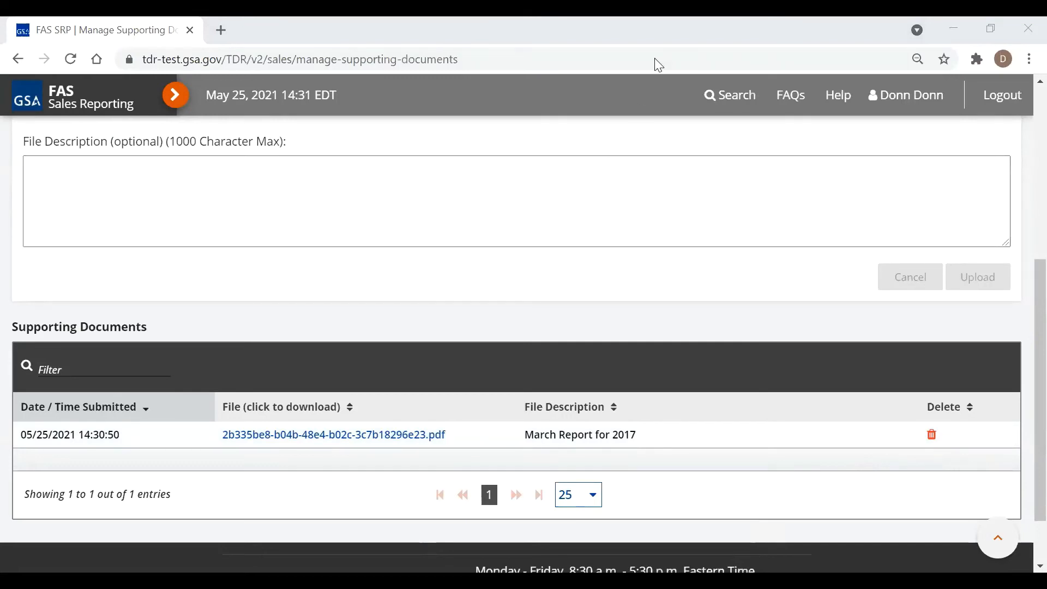
# Return to the top of the Manage Supporting Documents page and expand the sidebar navigation
pyautogui.click(557, 210)
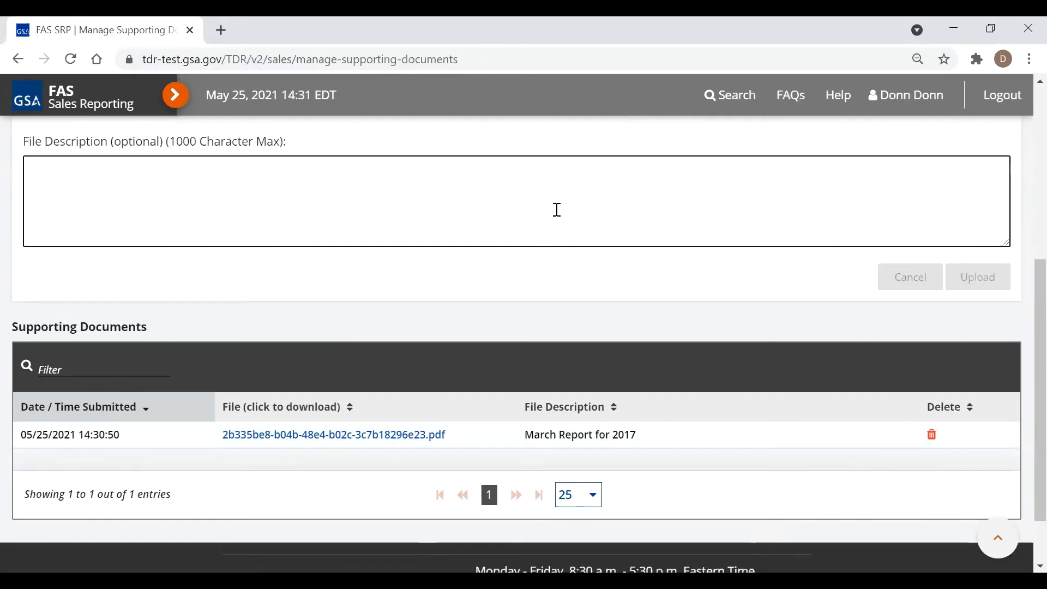
pyautogui.scroll(6, 514, 210)
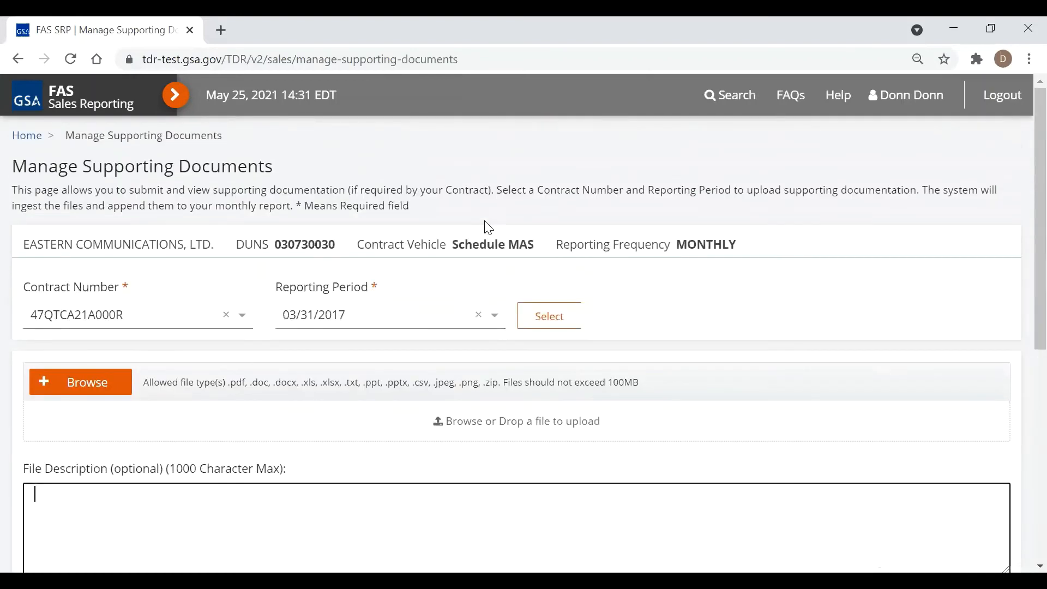
pyautogui.click(173, 97)
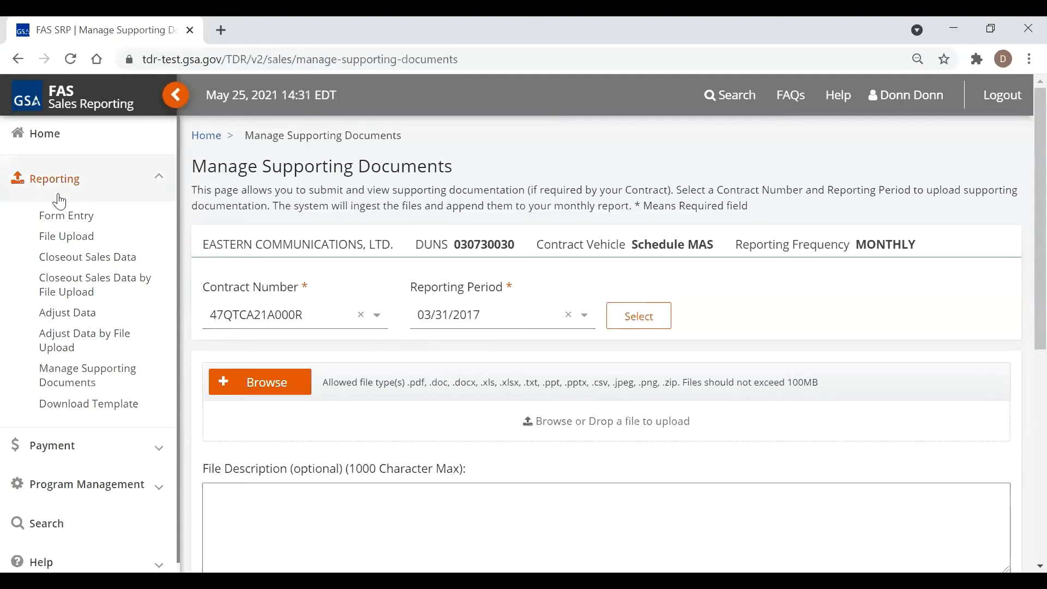
# Start a Form Entry sales report for contract 47QTCA21A000R
pyautogui.click(57, 220)
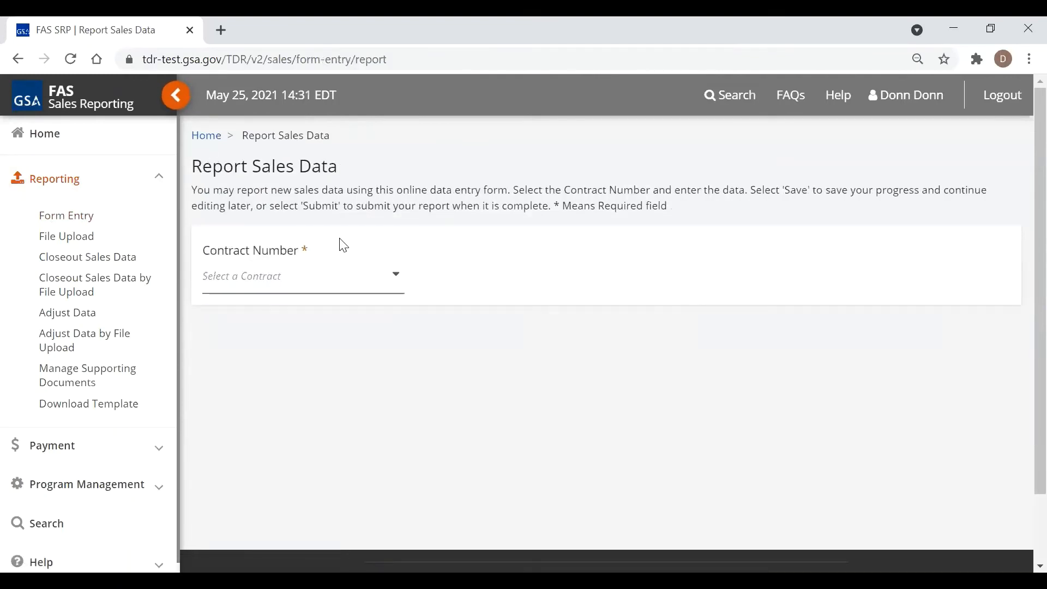
pyautogui.click(360, 281)
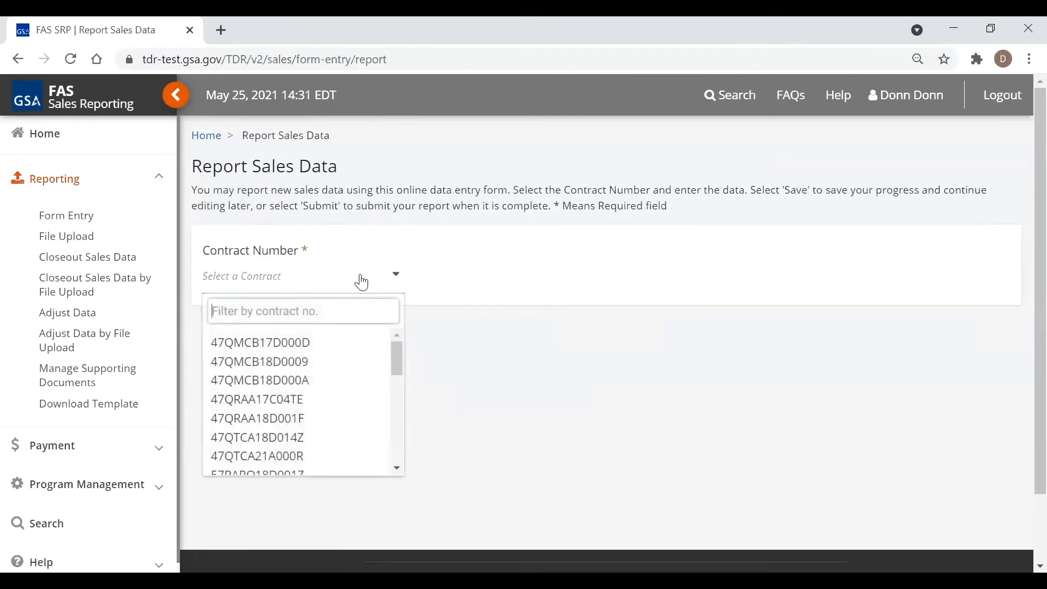
pyautogui.rightClick(316, 306)
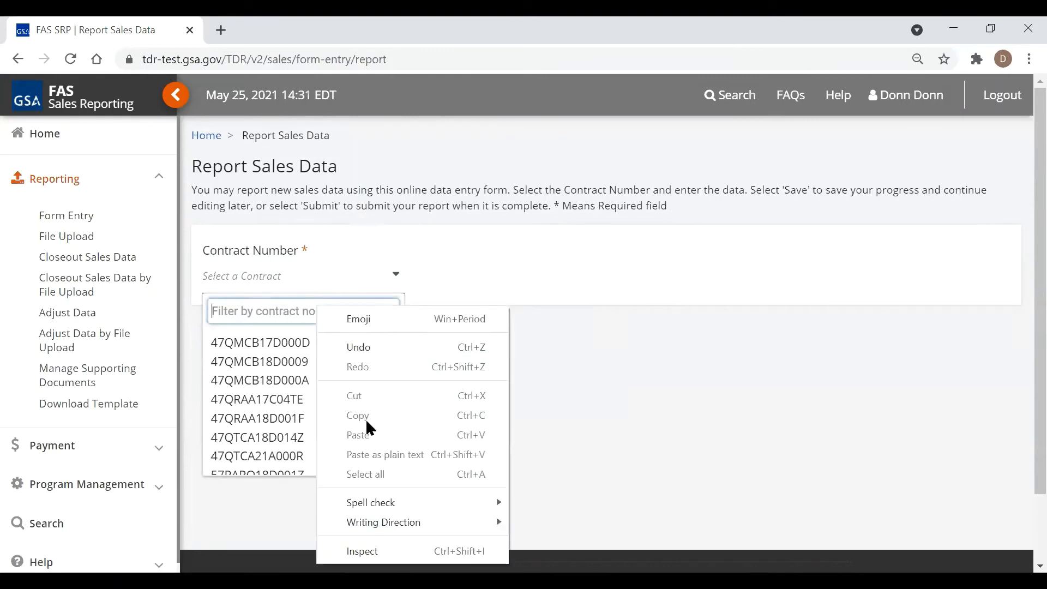
pyautogui.click(276, 315)
pyautogui.write('00r')
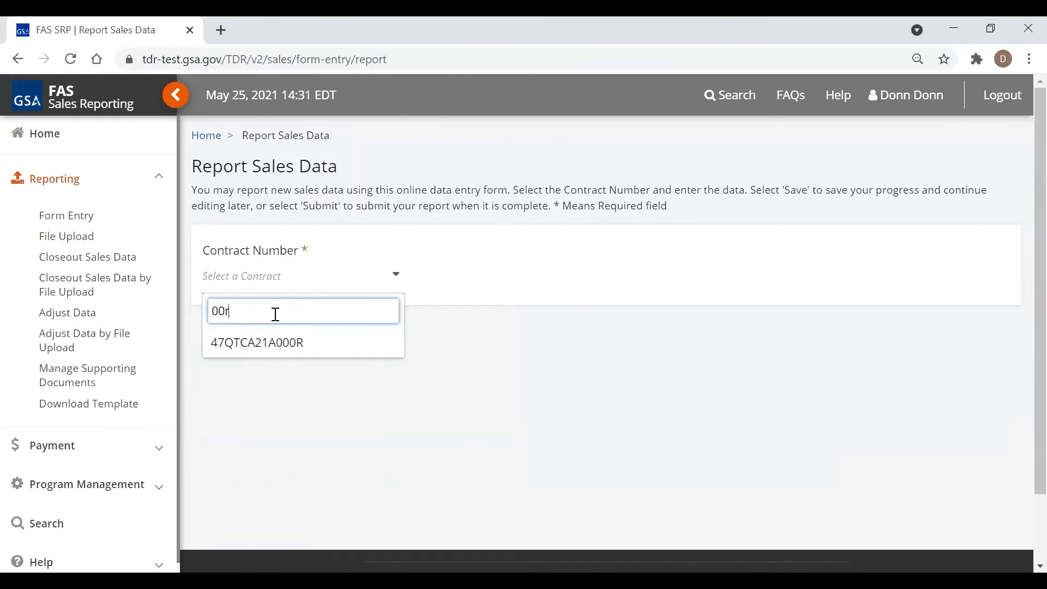
pyautogui.click(249, 349)
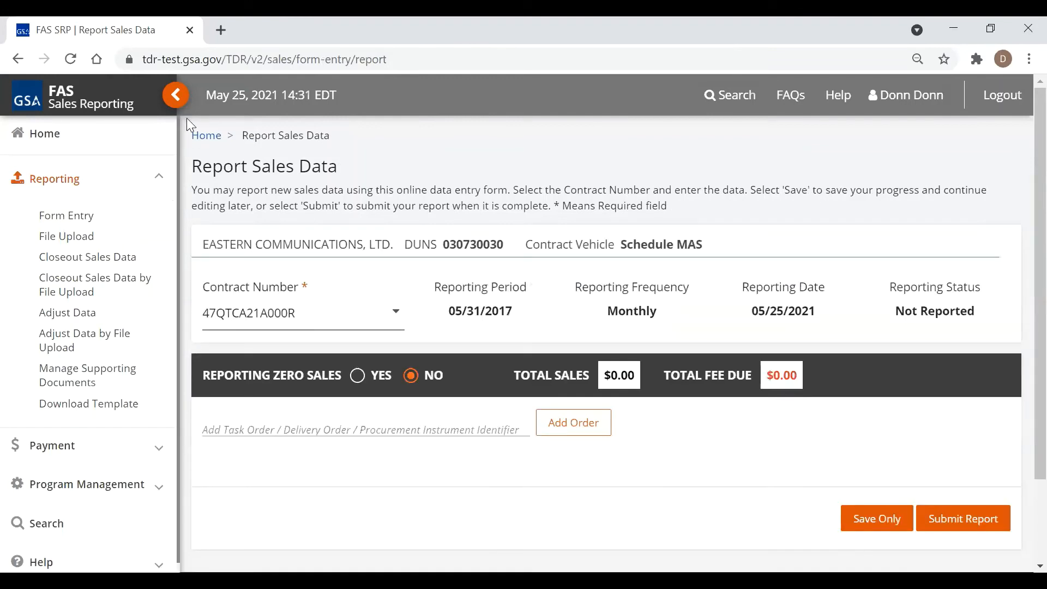
pyautogui.click(182, 98)
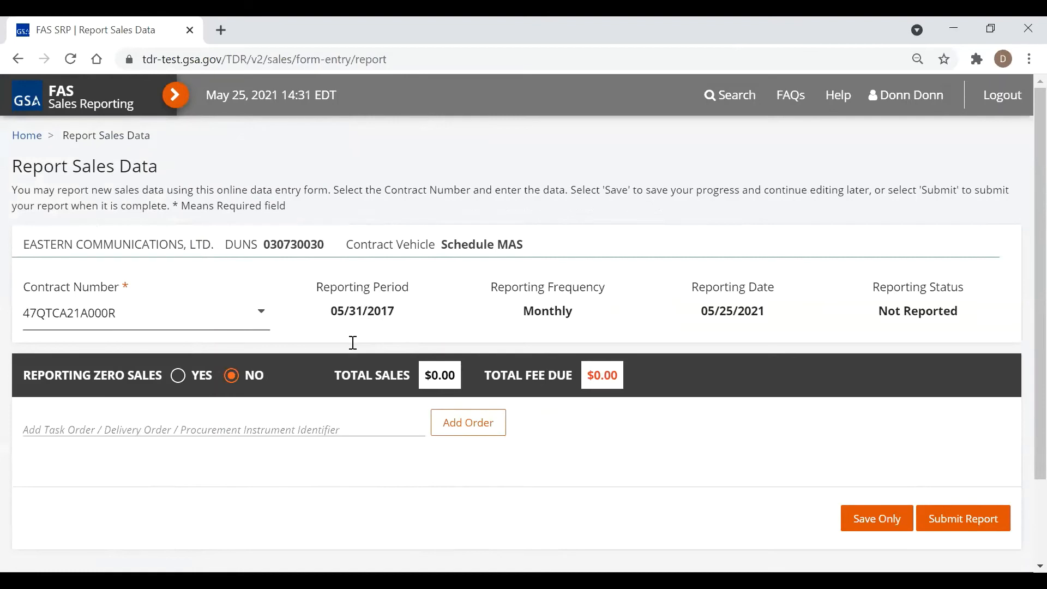
# Mark the period as zero sales, certify and submit, then open the contract's reporting history
pyautogui.click(177, 378)
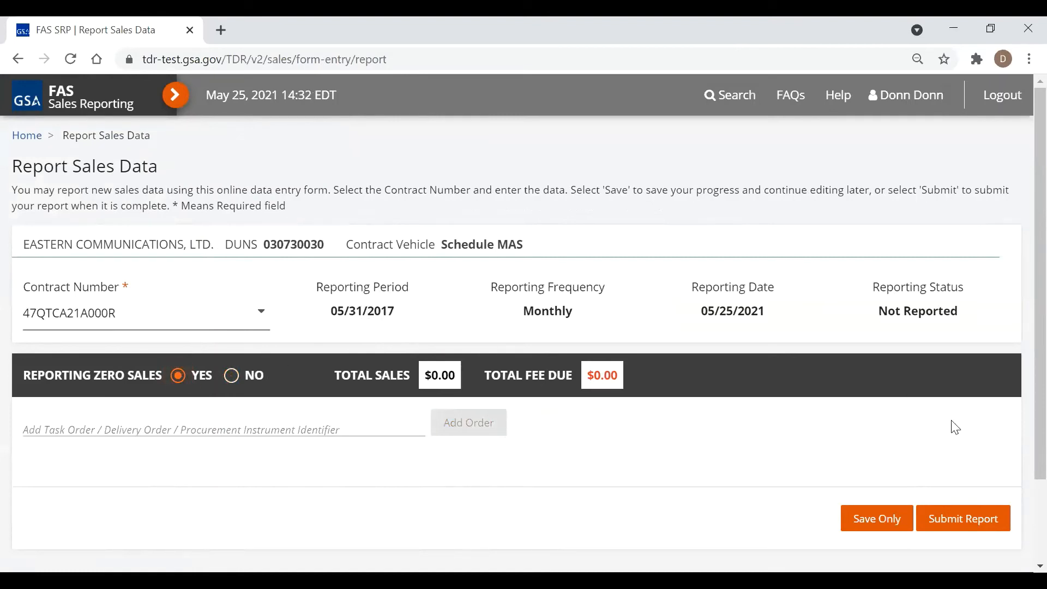
pyautogui.click(954, 519)
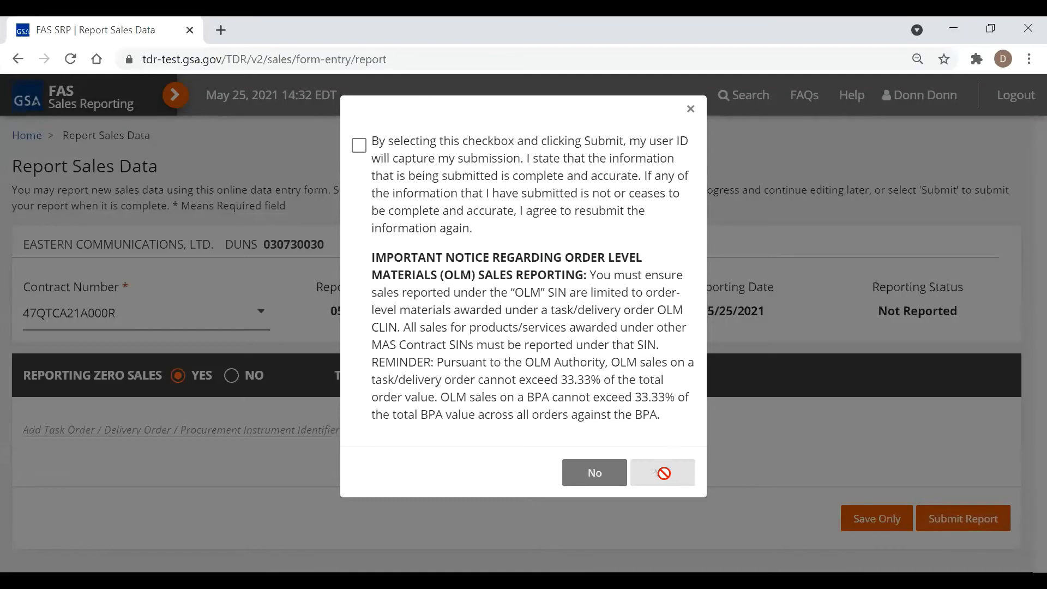
pyautogui.click(359, 146)
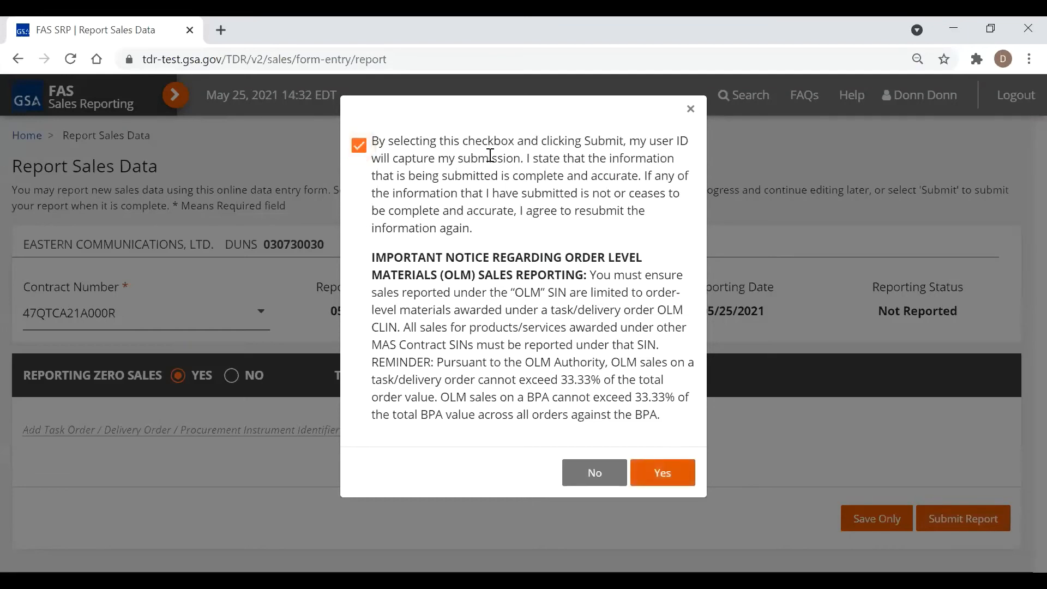
pyautogui.click(681, 482)
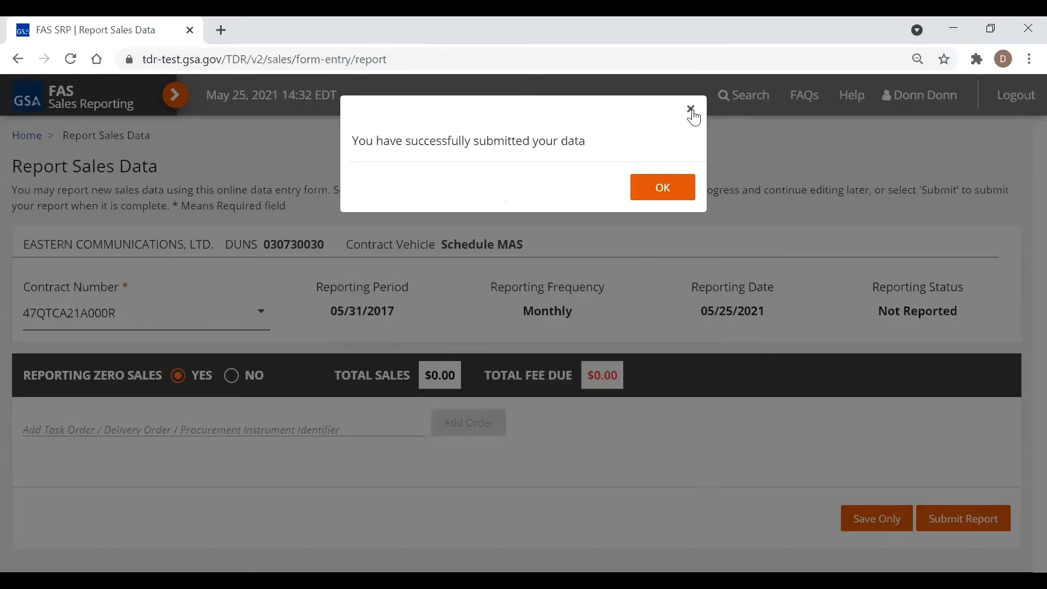
pyautogui.click(665, 198)
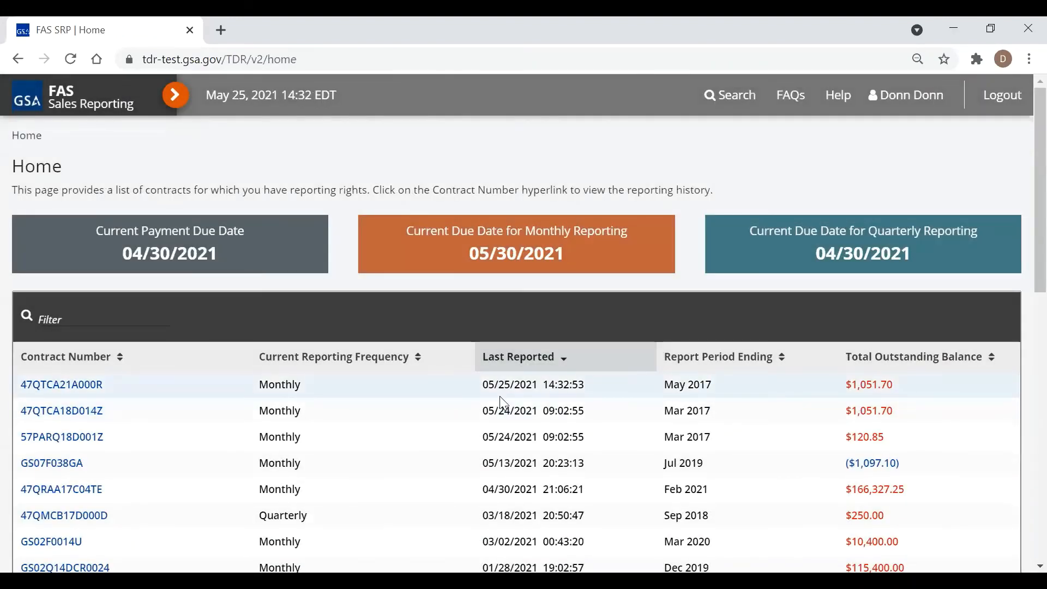
pyautogui.click(85, 385)
pyautogui.scroll(-3, 638, 354)
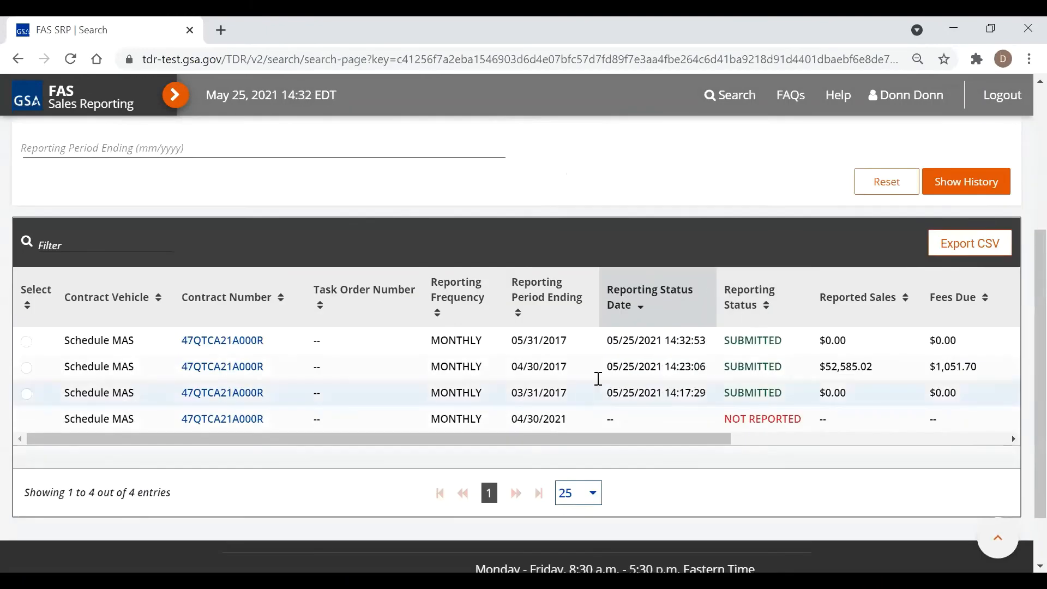